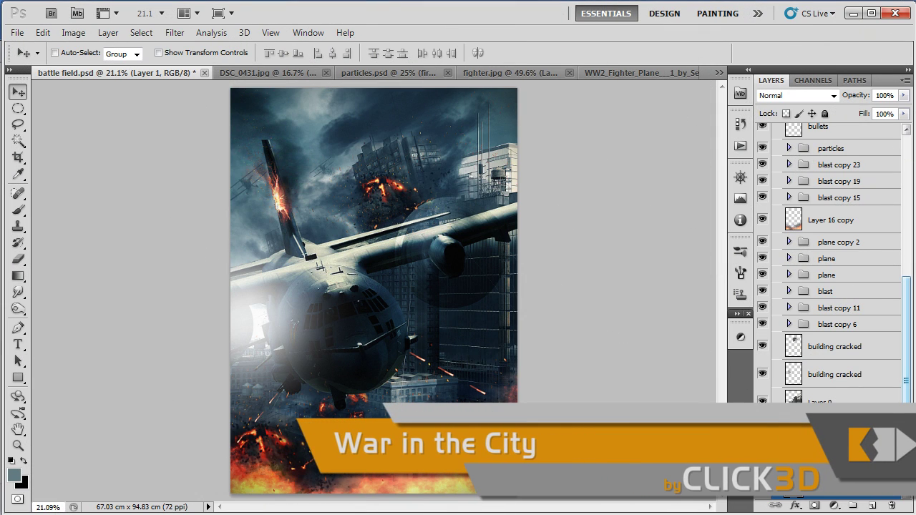
Step: Hide every layer except the white Layer 1 backdrop and the building photo on Layer 20
{"action": "scroll", "coordinate": [830, 264], "scroll_direction": "up", "scroll_amount": 9}
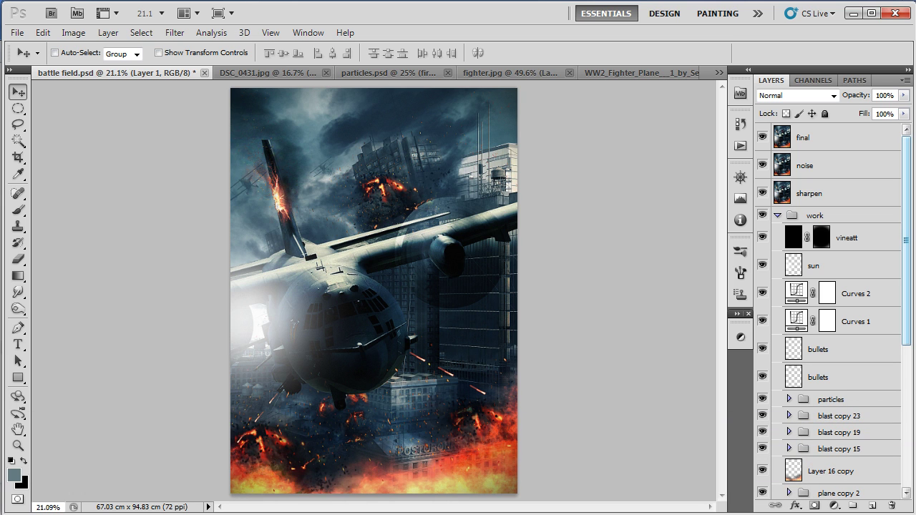
{"action": "left_click_drag", "start_coordinate": [906, 241], "coordinate": [906, 380]}
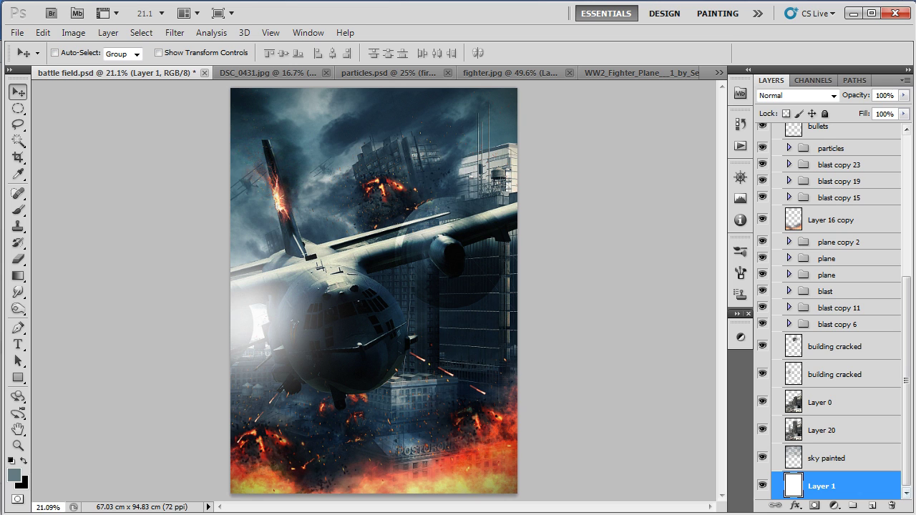
{"action": "left_click", "coordinate": [762, 486], "text": "alt"}
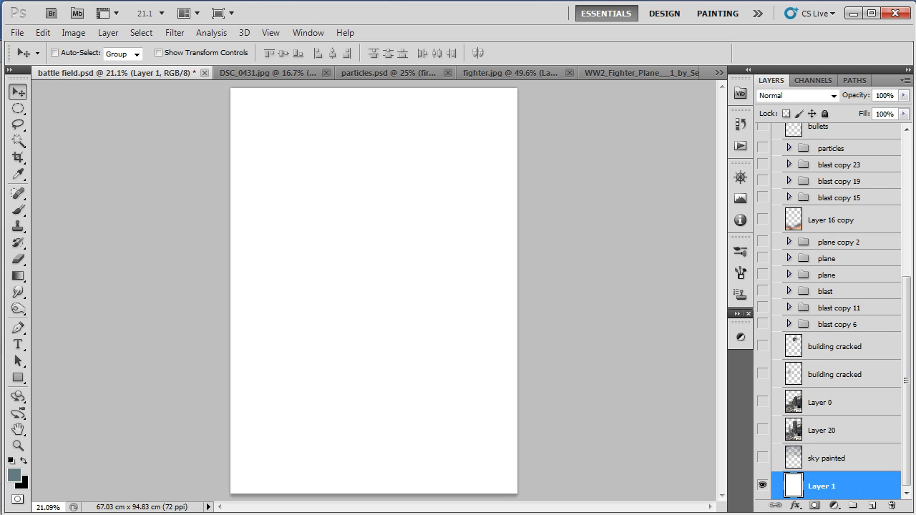
{"action": "left_click", "coordinate": [763, 430]}
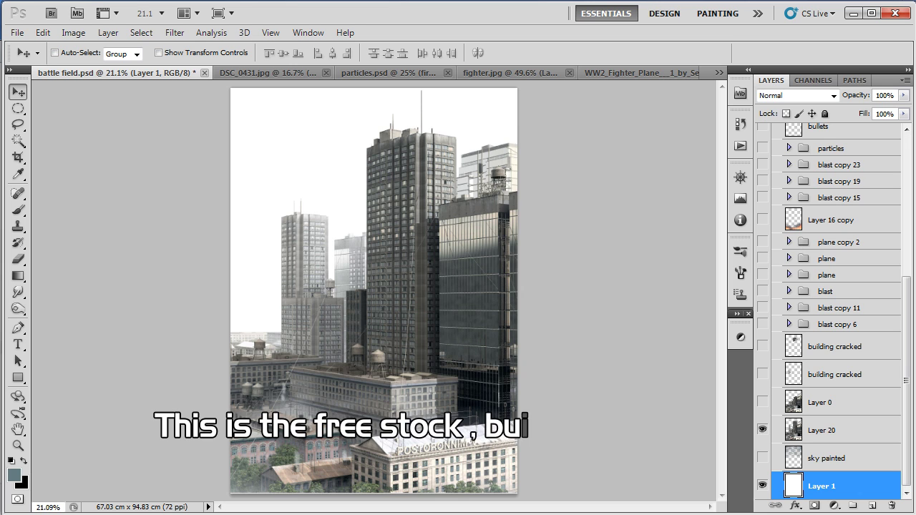
{"action": "left_click", "coordinate": [824, 430]}
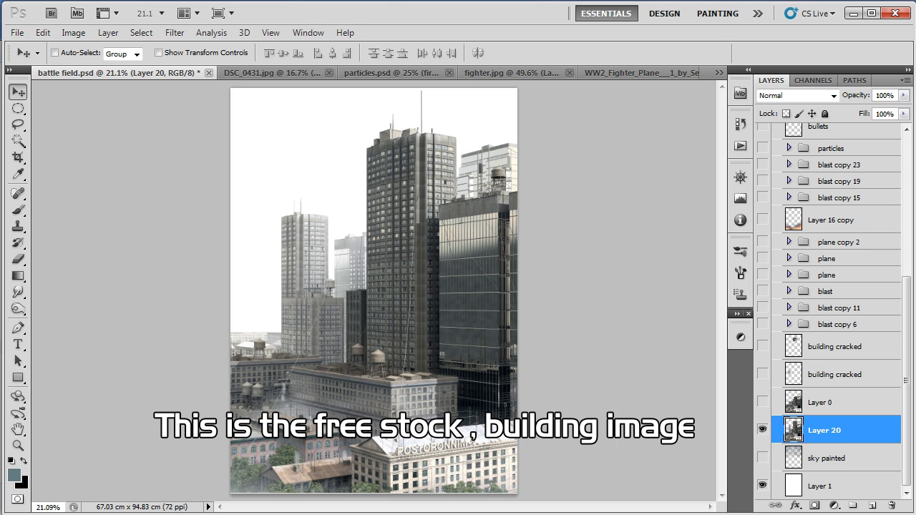
Step: Add a new empty layer above white Layer 1 and set up a large cloud brush
{"action": "key", "text": "alt+bracketleft"}
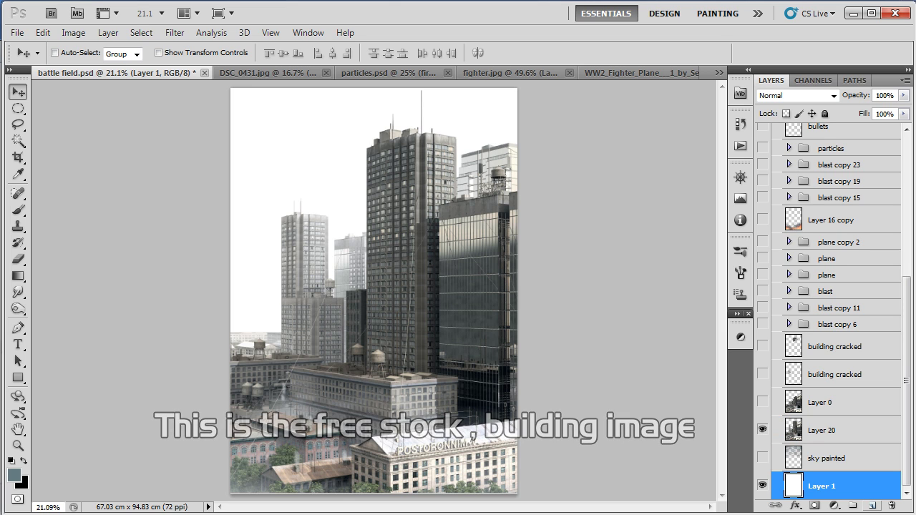
{"action": "key", "text": "ctrl+shift+alt+n"}
{"action": "key", "text": "b"}
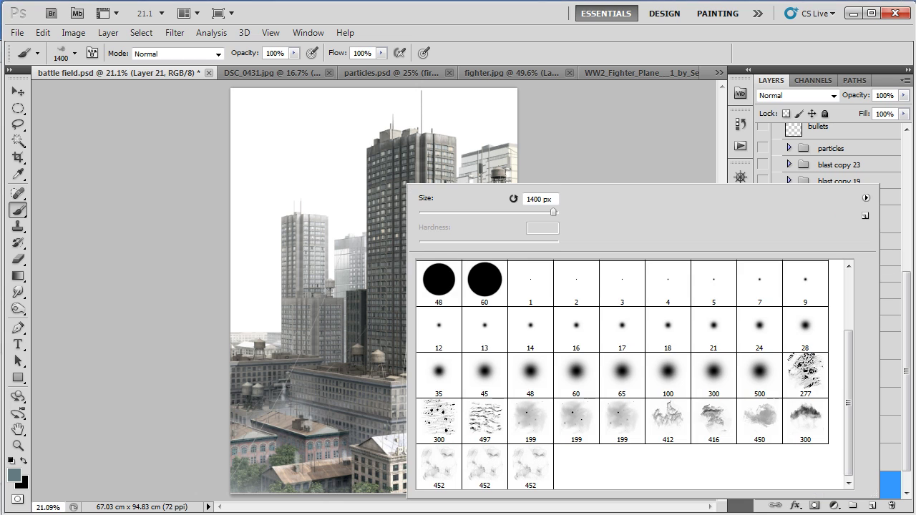
{"action": "right_click", "coordinate": [408, 185]}
{"action": "key", "text": "Return"}
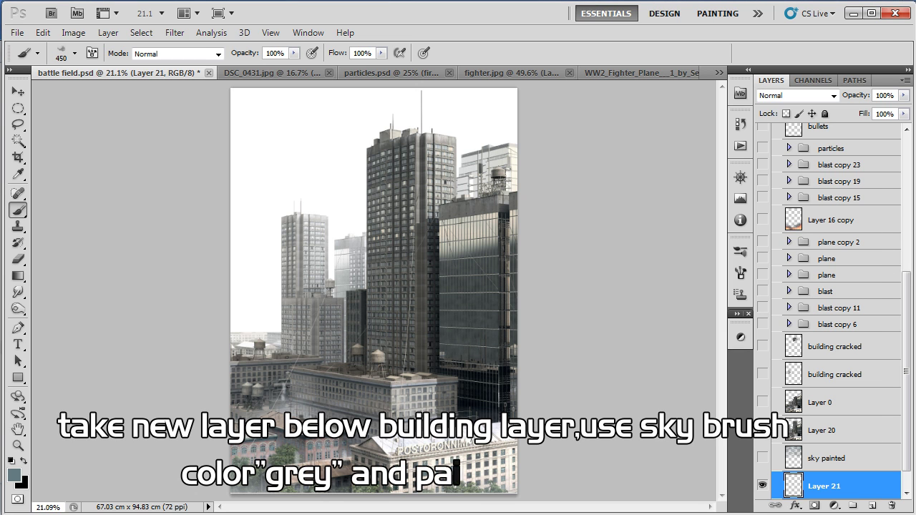
{"action": "key", "text": "bracketright"}
Step: Paint grey clouds across the top, left and right of the sky
{"action": "mouse_move", "coordinate": [358, 118]}
{"action": "left_mouse_down"}
{"action": "mouse_move", "coordinate": [512, 121]}
{"action": "mouse_move", "coordinate": [512, 164]}
{"action": "left_mouse_up"}
{"action": "key", "text": "bracketright"}
{"action": "left_click_drag", "start_coordinate": [236, 136], "coordinate": [362, 143]}
{"action": "left_click_drag", "start_coordinate": [237, 114], "coordinate": [336, 143]}
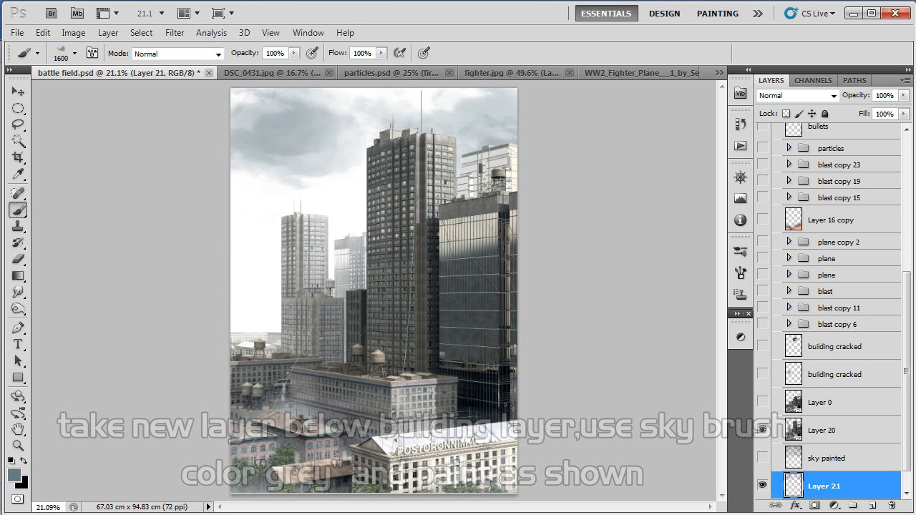
{"action": "mouse_move", "coordinate": [243, 229]}
{"action": "left_mouse_down"}
{"action": "mouse_move", "coordinate": [300, 214]}
{"action": "mouse_move", "coordinate": [358, 165]}
{"action": "left_mouse_up"}
{"action": "left_click_drag", "start_coordinate": [243, 143], "coordinate": [430, 121]}
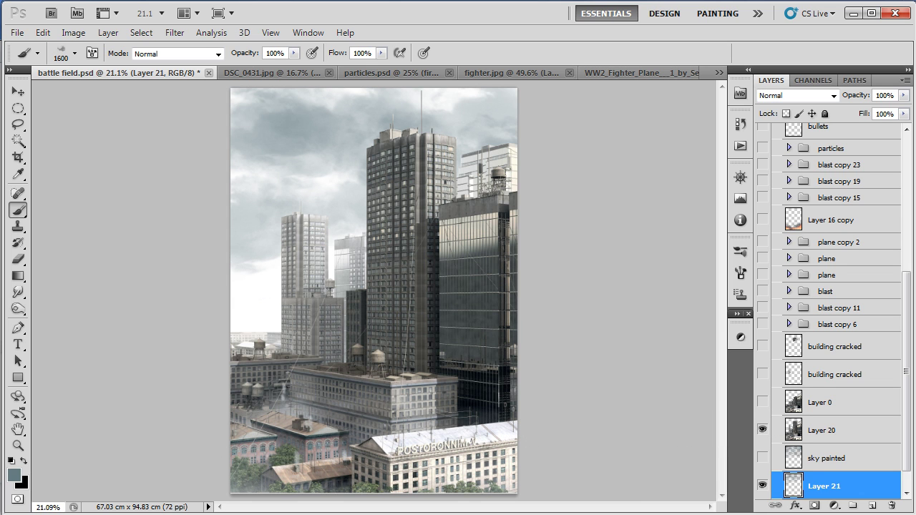
{"action": "left_click_drag", "start_coordinate": [237, 100], "coordinate": [307, 171]}
{"action": "left_click_drag", "start_coordinate": [380, 108], "coordinate": [511, 122]}
{"action": "left_click_drag", "start_coordinate": [448, 103], "coordinate": [512, 172]}
{"action": "left_click_drag", "start_coordinate": [243, 286], "coordinate": [333, 265]}
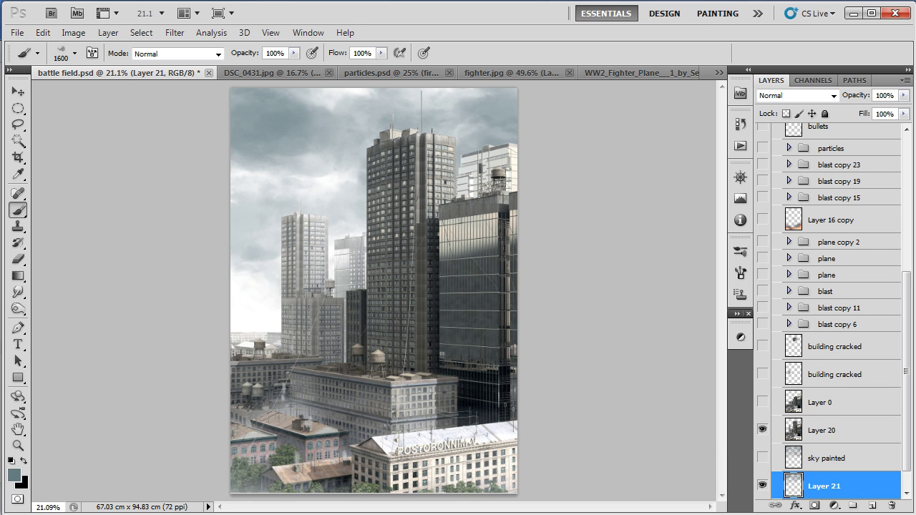
{"action": "mouse_move", "coordinate": [243, 275]}
{"action": "left_mouse_down"}
{"action": "mouse_move", "coordinate": [247, 208]}
{"action": "mouse_move", "coordinate": [315, 125]}
{"action": "left_mouse_up"}
Step: With a smaller brush, darken the sky near the left horizon and above the towers
{"action": "key", "text": "bracketleft"}
{"action": "key", "text": "bracketleft"}
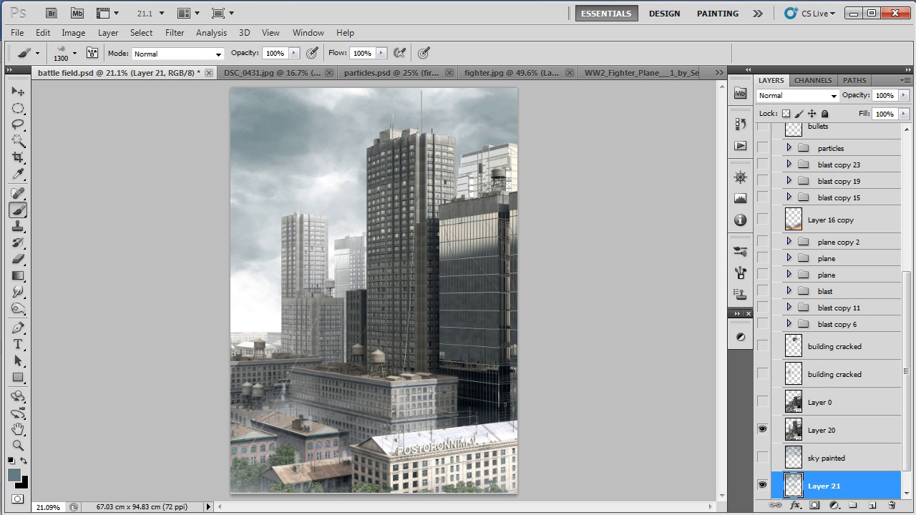
{"action": "left_click_drag", "start_coordinate": [287, 200], "coordinate": [357, 108]}
{"action": "left_click_drag", "start_coordinate": [250, 314], "coordinate": [280, 272]}
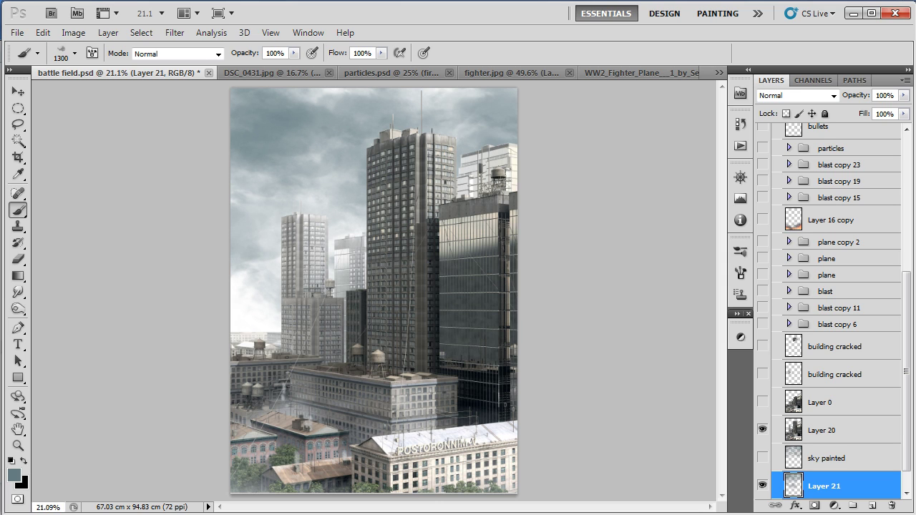
{"action": "mouse_move", "coordinate": [347, 208]}
{"action": "left_mouse_down"}
{"action": "mouse_move", "coordinate": [469, 157]}
{"action": "mouse_move", "coordinate": [475, 133]}
{"action": "mouse_move", "coordinate": [430, 107]}
{"action": "left_mouse_up"}
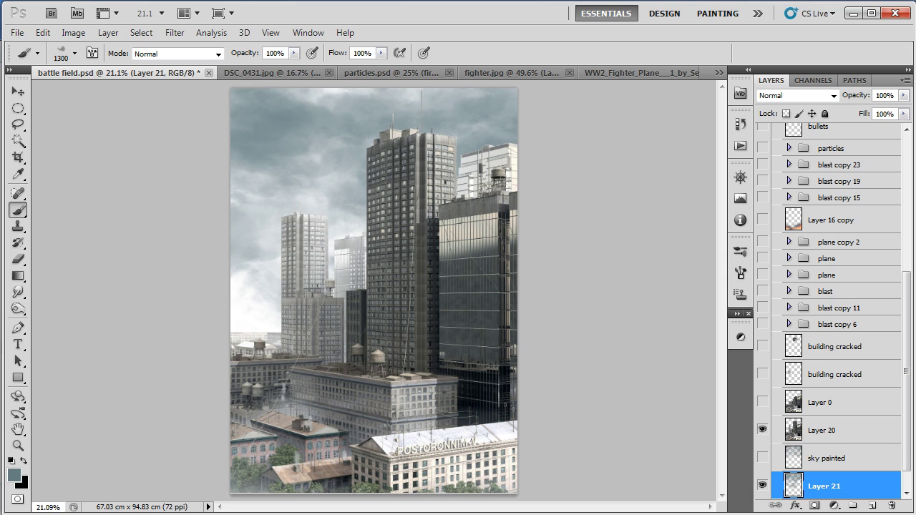
{"action": "left_click_drag", "start_coordinate": [251, 136], "coordinate": [314, 100]}
{"action": "key", "text": "v"}
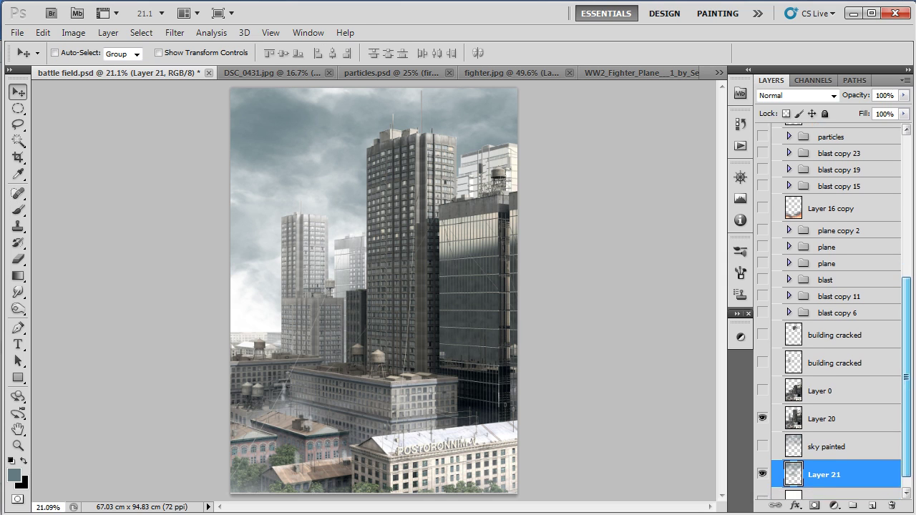
{"action": "scroll", "coordinate": [830, 307], "scroll_direction": "up", "scroll_amount": 1}
Step: Lasso the tall tower's top on Layer 20 and move it onto its own layer
{"action": "key", "text": "alt+bracketright"}
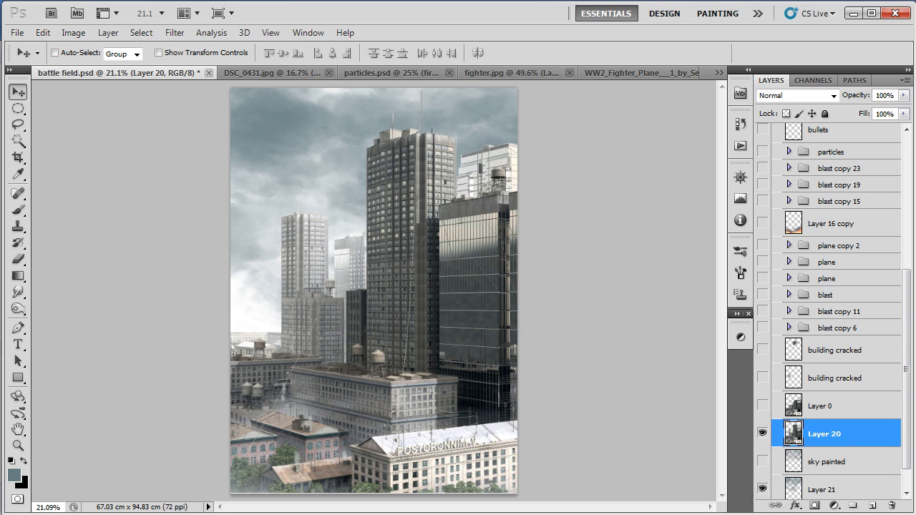
{"action": "key", "text": "l"}
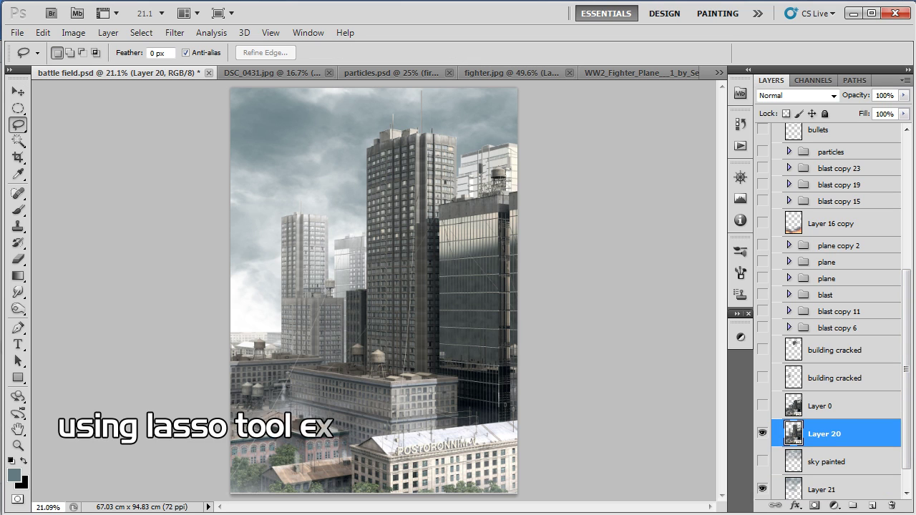
{"action": "mouse_move", "coordinate": [462, 152]}
{"action": "left_mouse_down"}
{"action": "mouse_move", "coordinate": [374, 91]}
{"action": "mouse_move", "coordinate": [356, 199]}
{"action": "left_mouse_up"}
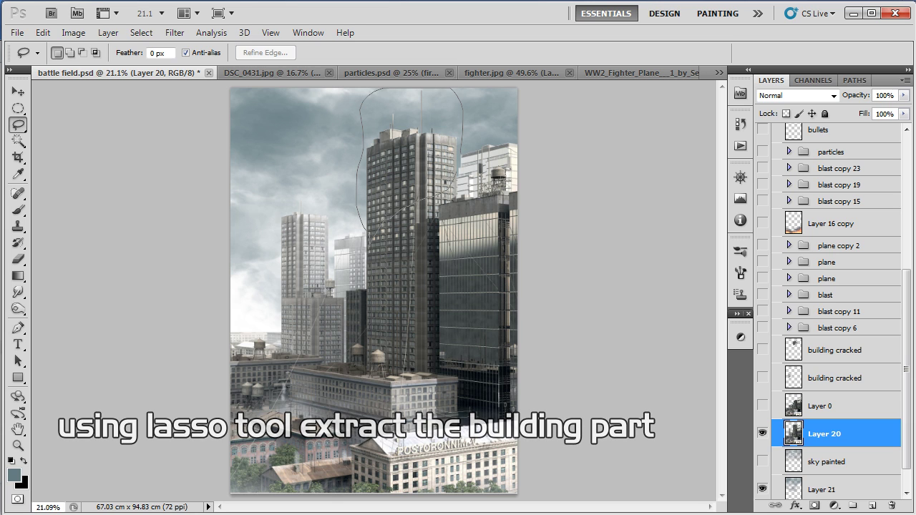
{"action": "left_click_drag", "start_coordinate": [435, 195], "coordinate": [450, 183]}
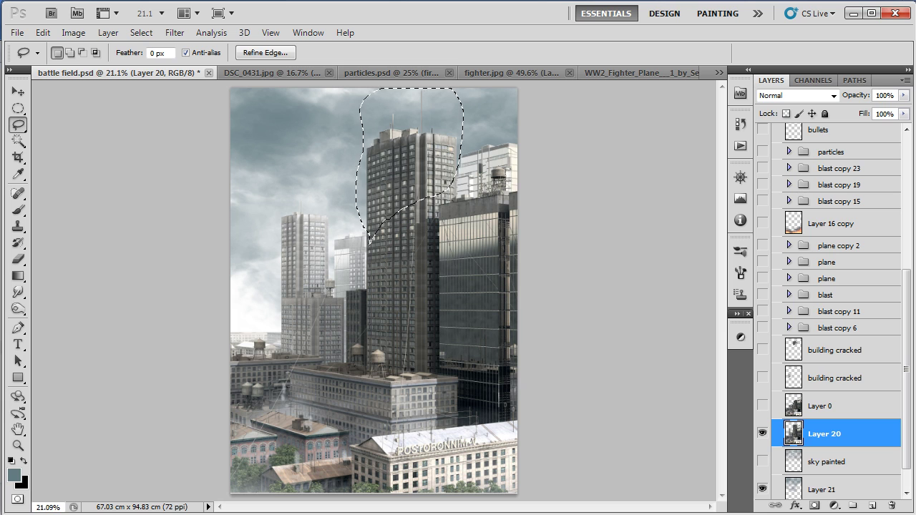
{"action": "key", "text": "Delete"}
{"action": "key", "text": "ctrl+d"}
{"action": "key", "text": "ctrl+v"}
Step: Raise the detached tower top and rotate it about -15° so it appears to fall
{"action": "key", "text": "v"}
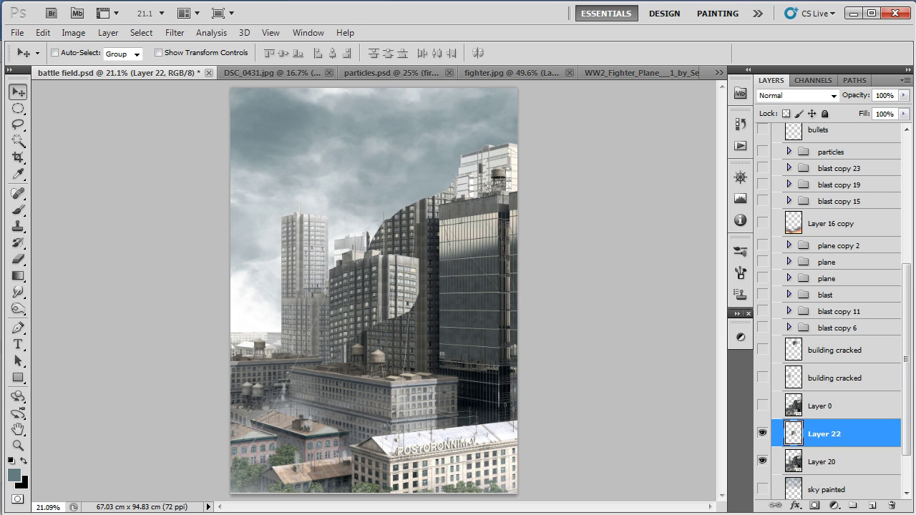
{"action": "left_click_drag", "start_coordinate": [379, 300], "coordinate": [398, 219]}
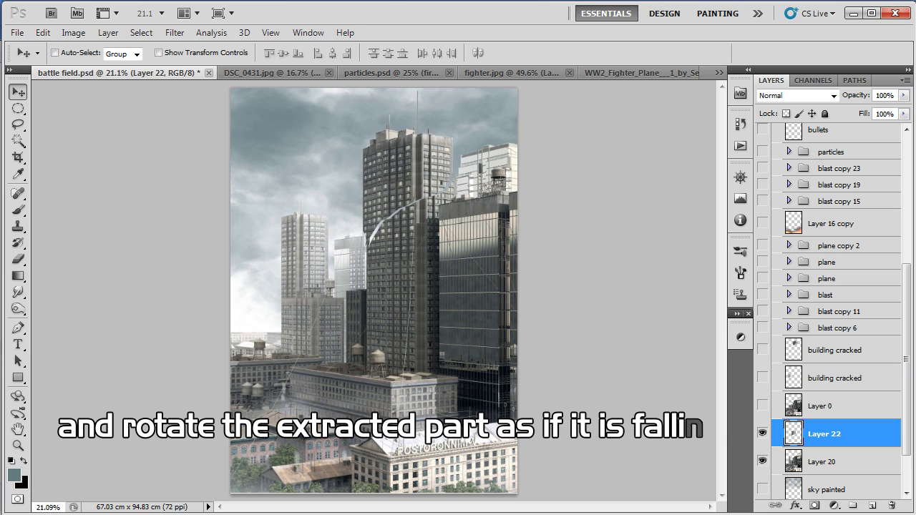
{"action": "key", "text": "ctrl+t"}
{"action": "left_click_drag", "start_coordinate": [456, 249], "coordinate": [473, 234]}
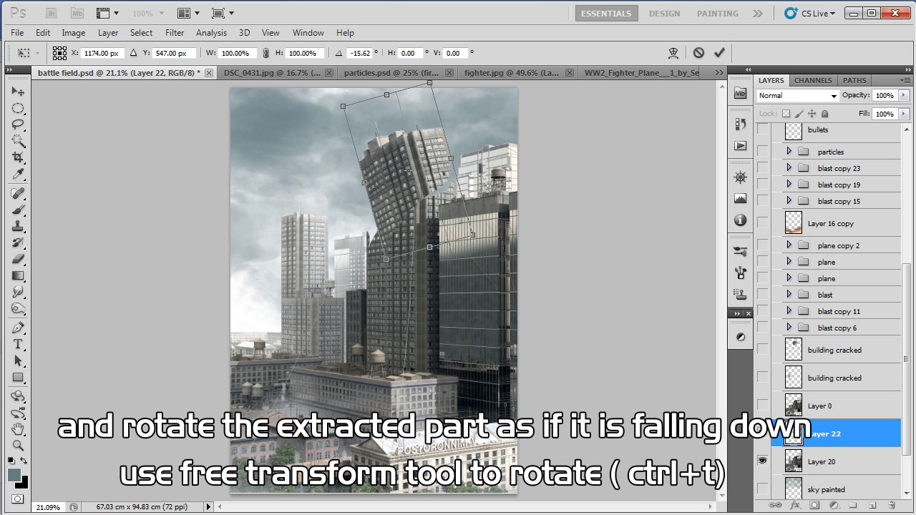
{"action": "left_click_drag", "start_coordinate": [412, 186], "coordinate": [396, 193]}
{"action": "key", "text": "Return"}
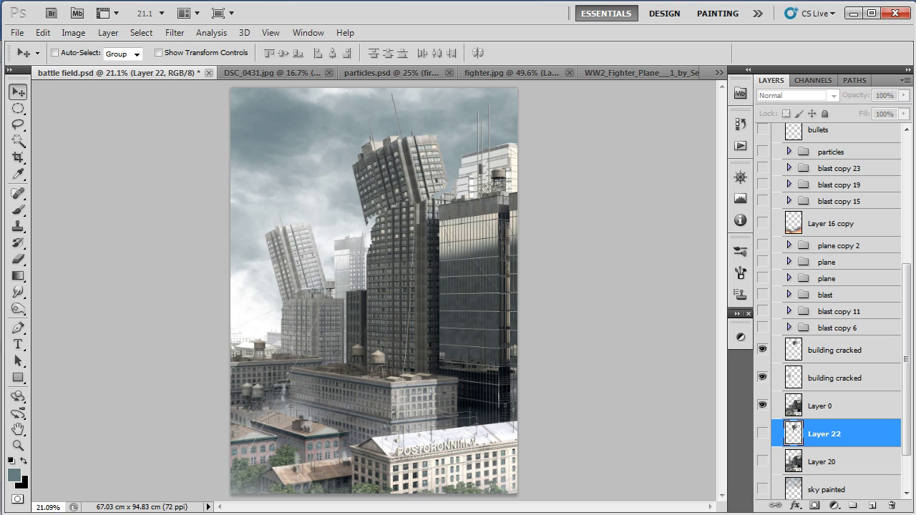
Step: Check the two tilted building cracked layers and select the upper one
{"action": "left_click", "coordinate": [762, 349]}
{"action": "left_click", "coordinate": [762, 377]}
{"action": "key", "text": "alt+bracketright"}
{"action": "key", "text": "alt+bracketright"}
{"action": "key", "text": "alt+bracketright"}
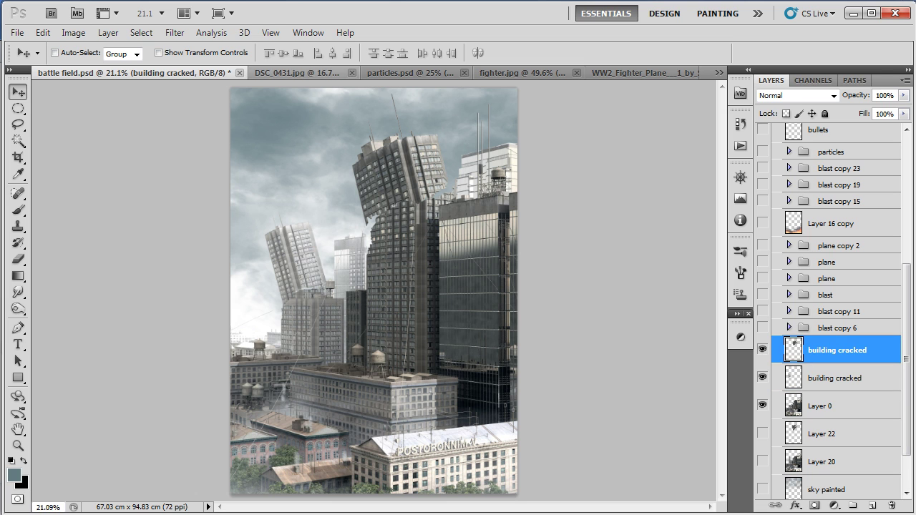
Step: Paste the explosion from DSC_0431.jpg, scaled to about 36%, onto the tilted tower top
{"action": "left_click", "coordinate": [304, 72]}
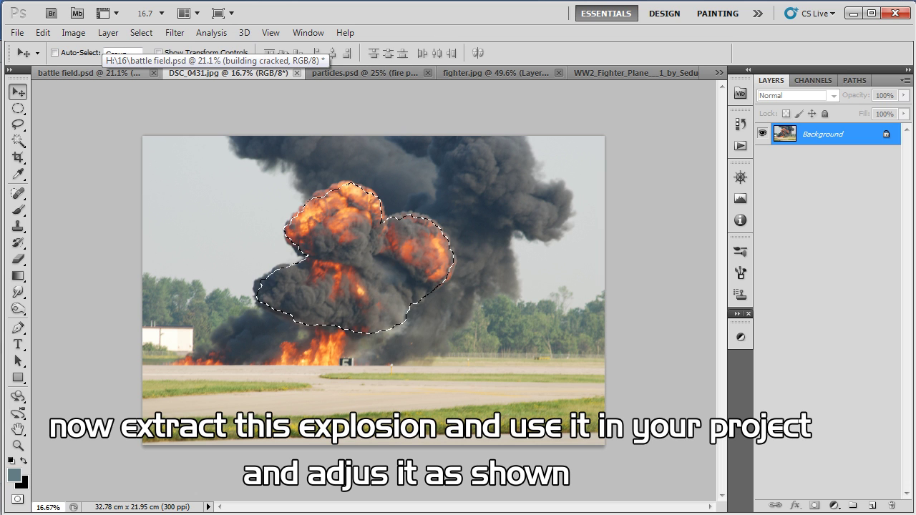
{"action": "left_click", "coordinate": [93, 72]}
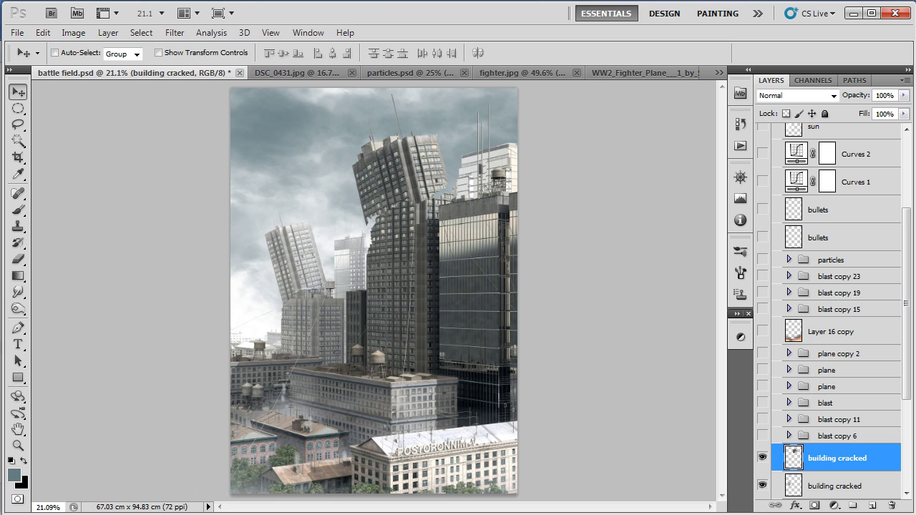
{"action": "key", "text": "ctrl+v"}
{"action": "key", "text": "ctrl+t"}
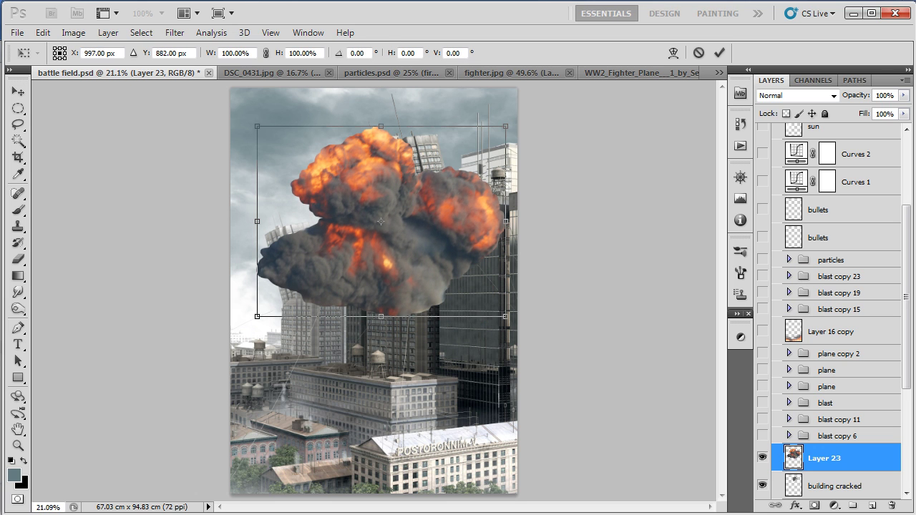
{"action": "left_click_drag", "start_coordinate": [257, 126], "coordinate": [319, 174]}
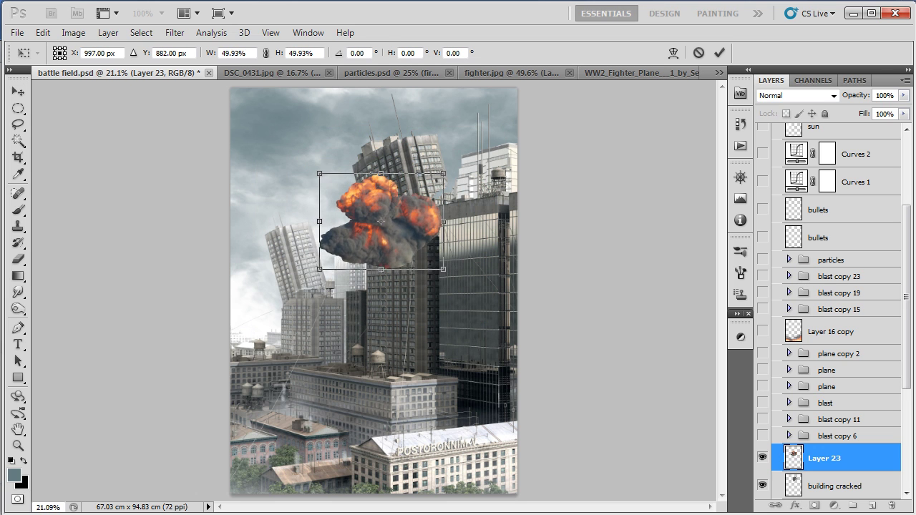
{"action": "left_click_drag", "start_coordinate": [381, 229], "coordinate": [394, 196]}
{"action": "left_click_drag", "start_coordinate": [395, 142], "coordinate": [392, 168]}
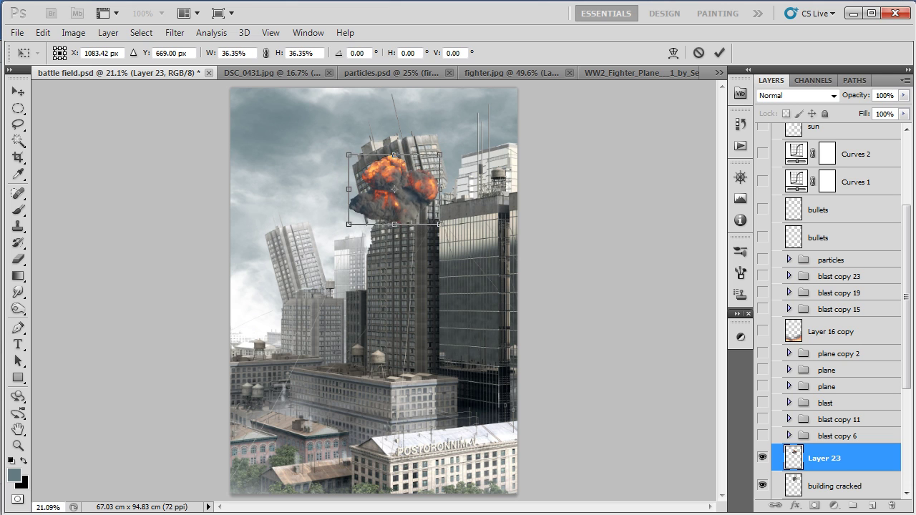
{"action": "key", "text": "Return"}
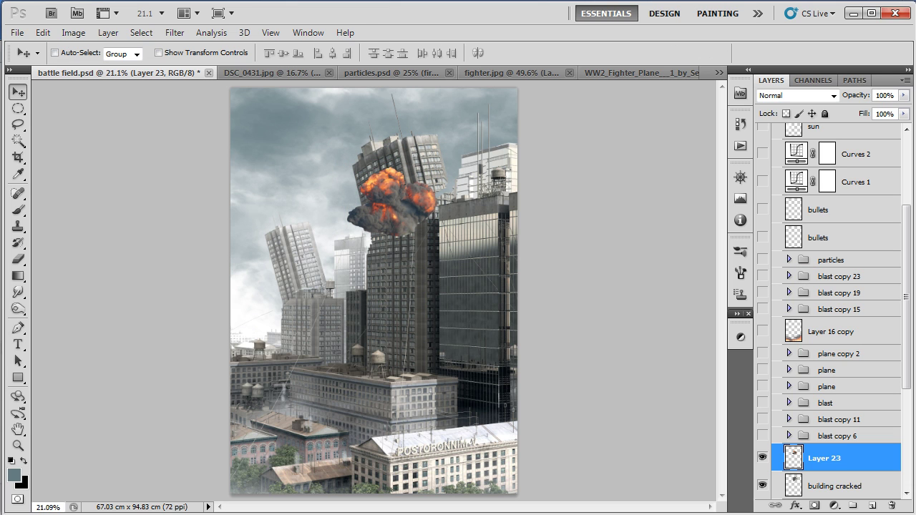
{"action": "key", "text": "b"}
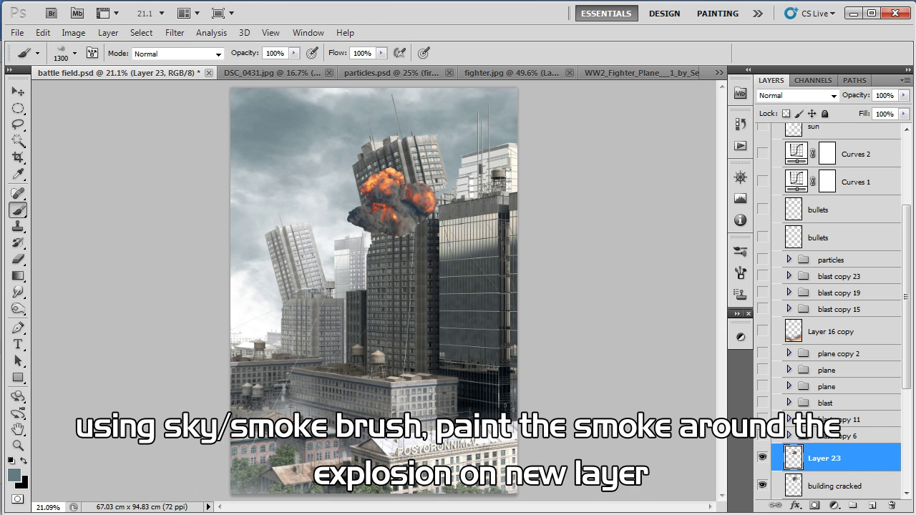
Step: Set the foreground colour to dark grey #404346 and add a new layer for smoke
{"action": "left_click", "coordinate": [14, 474]}
{"action": "left_click", "coordinate": [631, 431]}
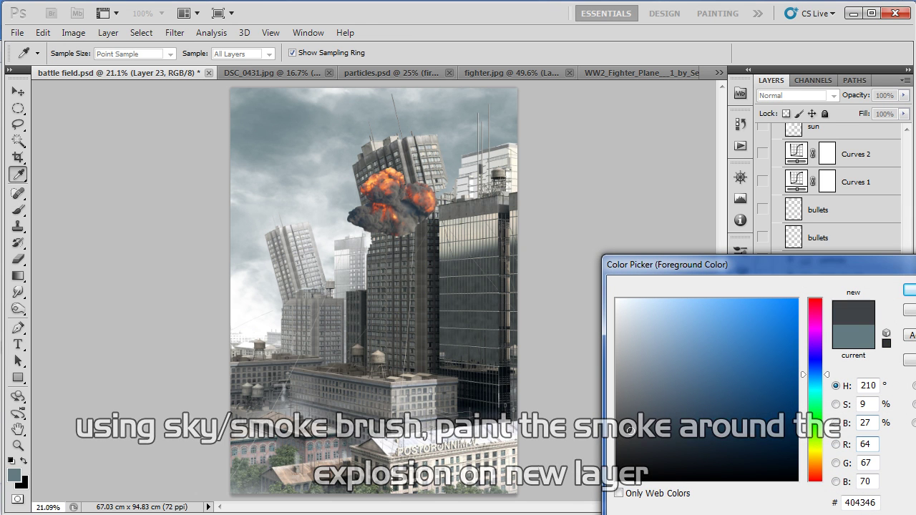
{"action": "left_click", "coordinate": [909, 290]}
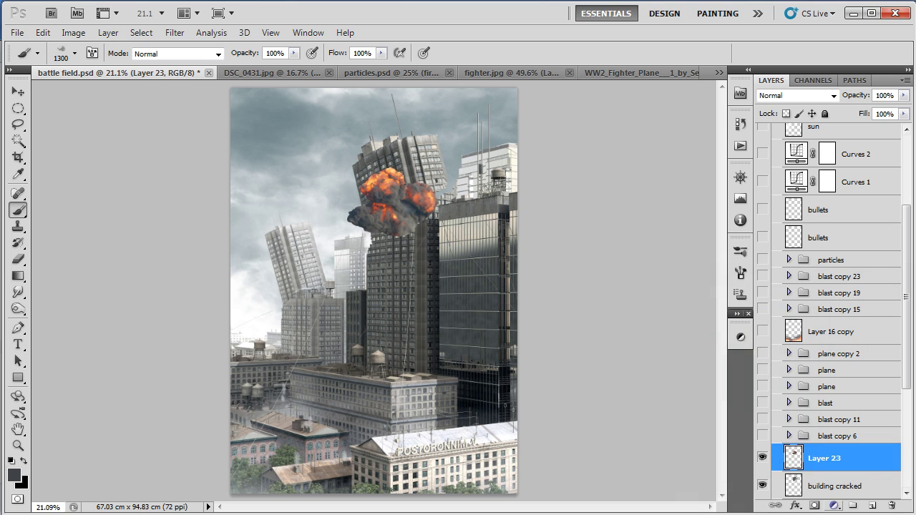
{"action": "left_click", "coordinate": [872, 505]}
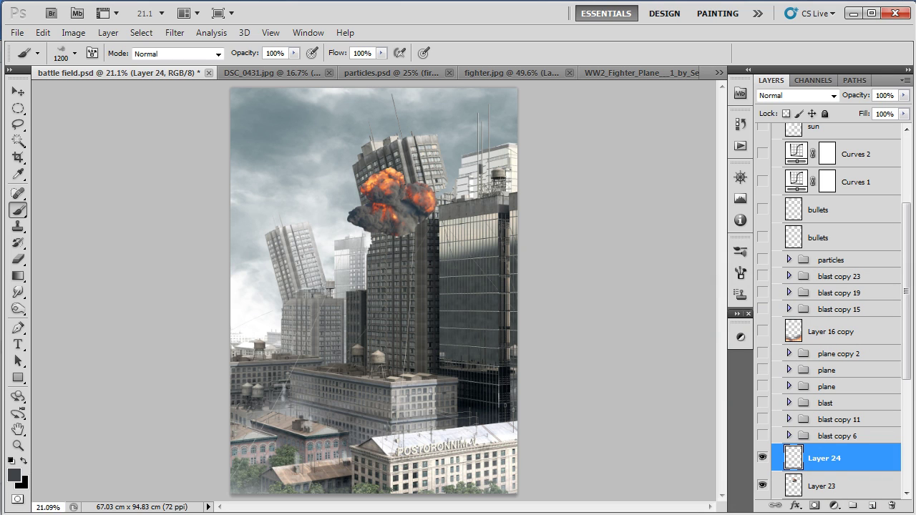
Step: Paint smoke rising up and left from the explosion, around the tower and right building
{"action": "mouse_move", "coordinate": [404, 228]}
{"action": "left_mouse_down"}
{"action": "mouse_move", "coordinate": [429, 218]}
{"action": "mouse_move", "coordinate": [444, 197]}
{"action": "mouse_move", "coordinate": [422, 139]}
{"action": "mouse_move", "coordinate": [429, 108]}
{"action": "mouse_move", "coordinate": [344, 144]}
{"action": "mouse_move", "coordinate": [322, 179]}
{"action": "left_mouse_up"}
{"action": "key", "text": "bracketleft"}
{"action": "mouse_move", "coordinate": [379, 236]}
{"action": "left_mouse_down"}
{"action": "mouse_move", "coordinate": [322, 229]}
{"action": "mouse_move", "coordinate": [303, 172]}
{"action": "mouse_move", "coordinate": [310, 114]}
{"action": "mouse_move", "coordinate": [354, 104]}
{"action": "left_mouse_up"}
{"action": "key", "text": "bracketright"}
{"action": "left_click_drag", "start_coordinate": [364, 140], "coordinate": [387, 117]}
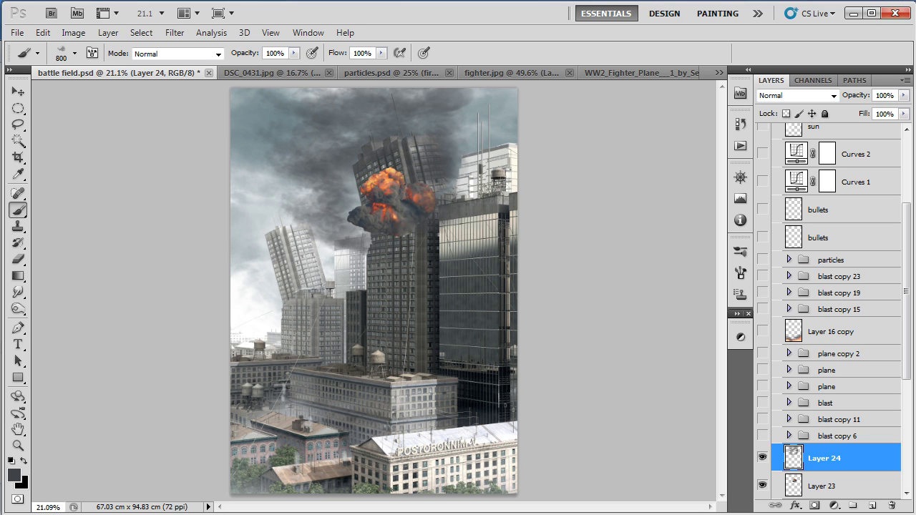
{"action": "left_click_drag", "start_coordinate": [380, 207], "coordinate": [286, 157]}
{"action": "mouse_move", "coordinate": [394, 179]}
{"action": "left_mouse_down"}
{"action": "mouse_move", "coordinate": [458, 183]}
{"action": "mouse_move", "coordinate": [466, 100]}
{"action": "mouse_move", "coordinate": [394, 97]}
{"action": "left_mouse_up"}
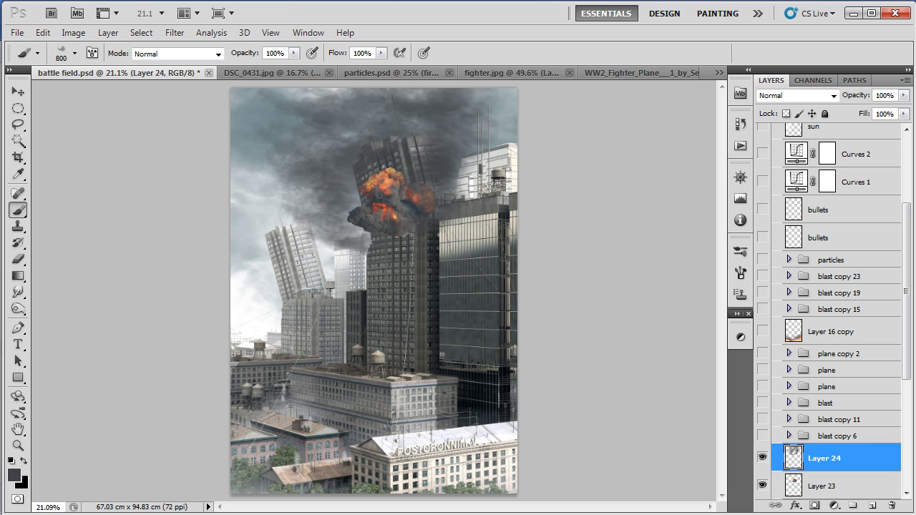
{"action": "left_click_drag", "start_coordinate": [456, 143], "coordinate": [466, 166]}
Step: Bring the fire particles layer from particles.psd into the composite and duplicate it twice
{"action": "key", "text": "v"}
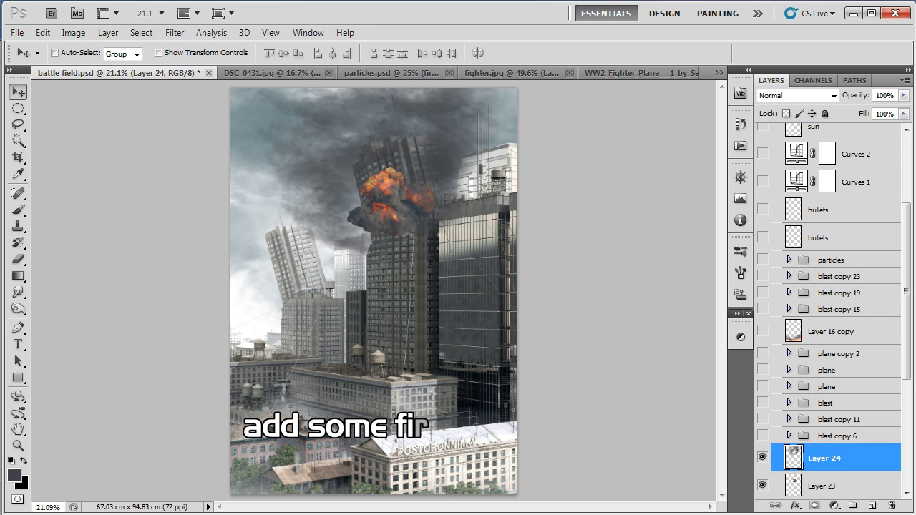
{"action": "left_click", "coordinate": [393, 72]}
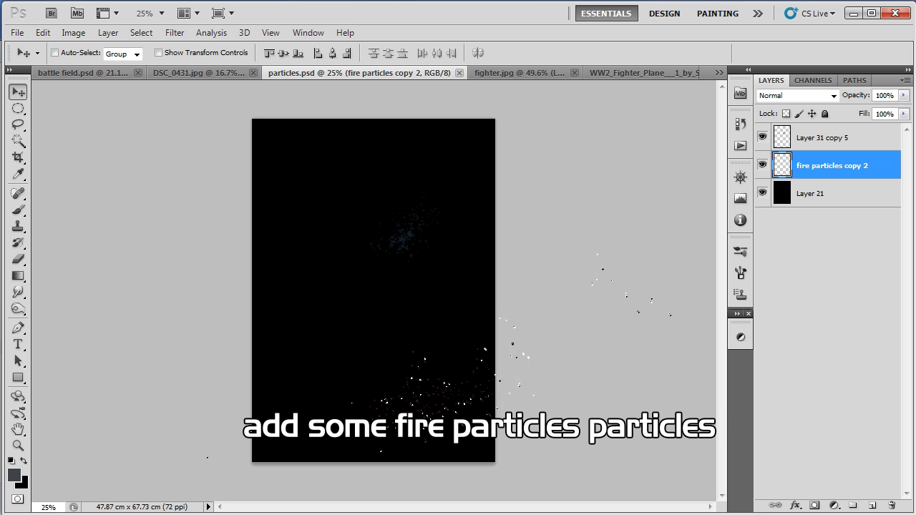
{"action": "left_click", "coordinate": [82, 72]}
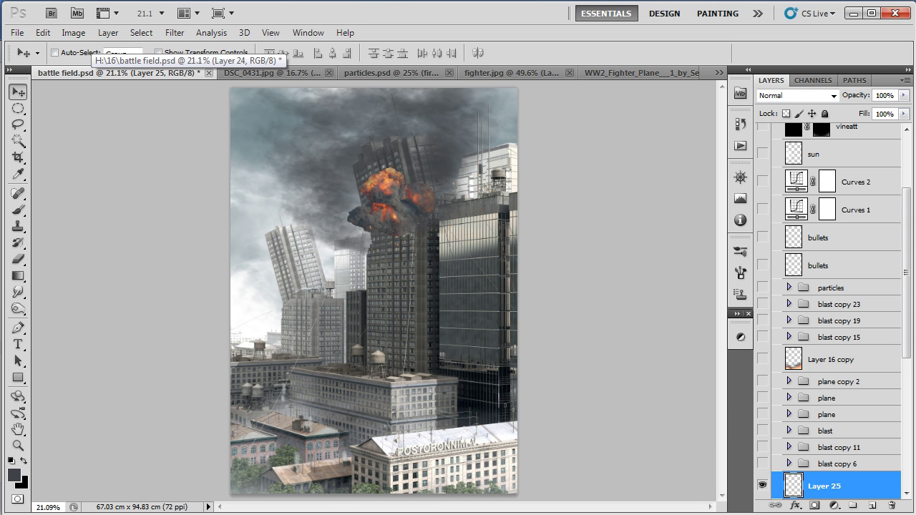
{"action": "key", "text": "ctrl+j"}
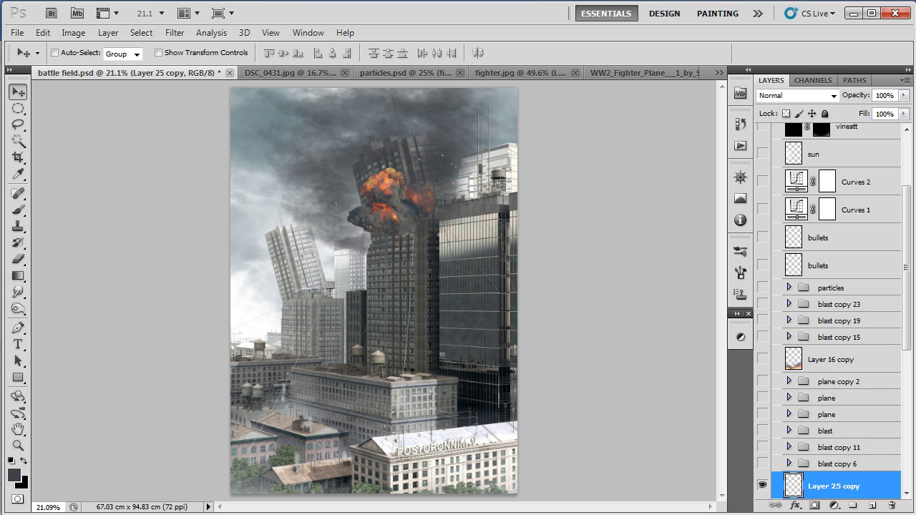
{"action": "key", "text": "ctrl+j"}
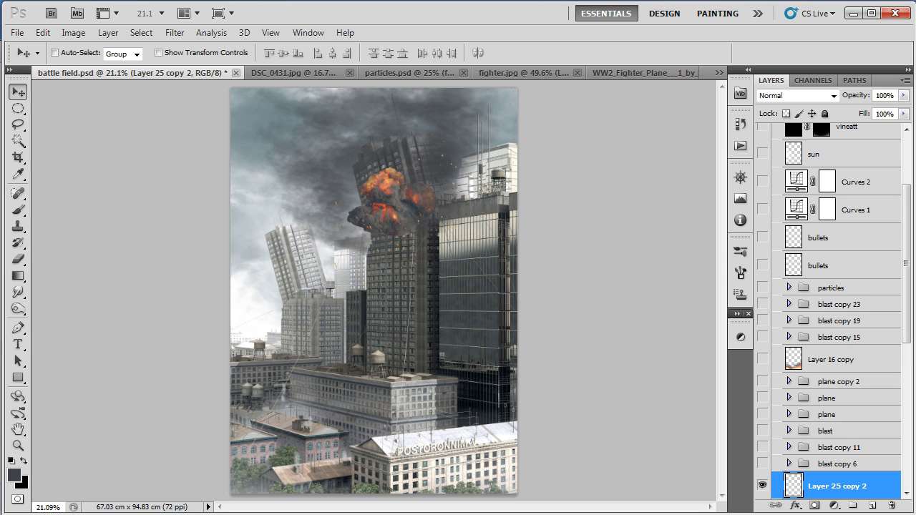
Step: Rotate the third particles copy about 105° and reposition it around the tower
{"action": "key", "text": "ctrl+t"}
{"action": "left_click_drag", "start_coordinate": [419, 233], "coordinate": [418, 356]}
{"action": "mouse_move", "coordinate": [666, 501]}
{"action": "left_mouse_down"}
{"action": "mouse_move", "coordinate": [601, 429]}
{"action": "mouse_move", "coordinate": [540, 513]}
{"action": "left_mouse_up"}
{"action": "left_click_drag", "start_coordinate": [380, 348], "coordinate": [424, 233]}
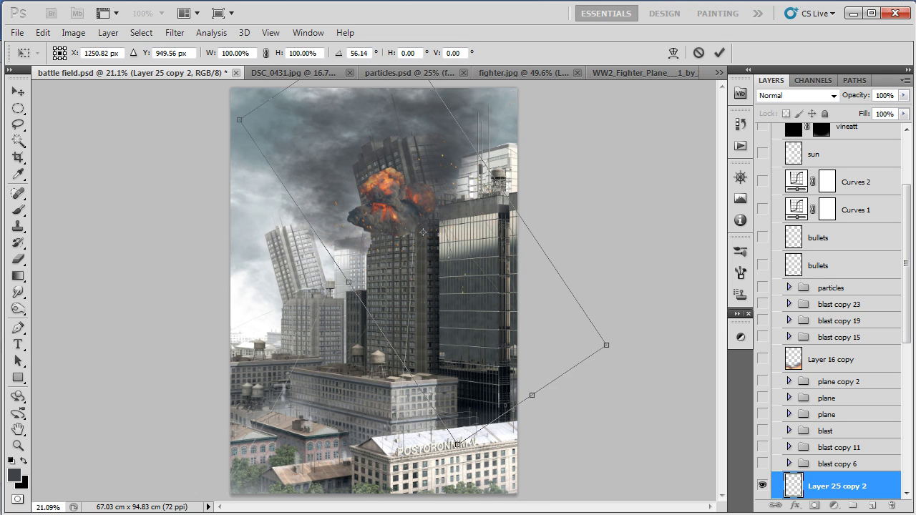
{"action": "left_click_drag", "start_coordinate": [581, 398], "coordinate": [458, 494]}
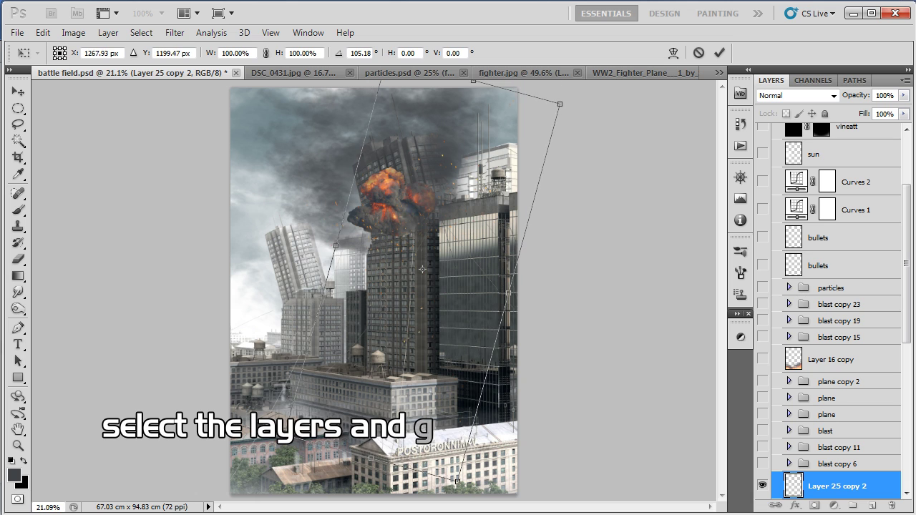
{"action": "left_click_drag", "start_coordinate": [425, 234], "coordinate": [420, 267]}
{"action": "key", "text": "Return"}
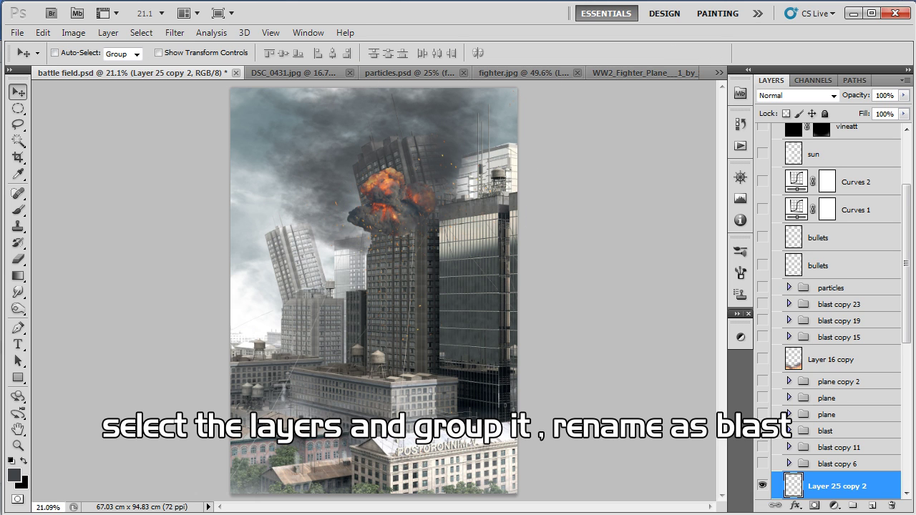
{"action": "scroll", "coordinate": [836, 358], "scroll_direction": "down", "scroll_amount": 1}
{"action": "scroll", "coordinate": [373, 291], "scroll_direction": "down", "scroll_amount": 1}
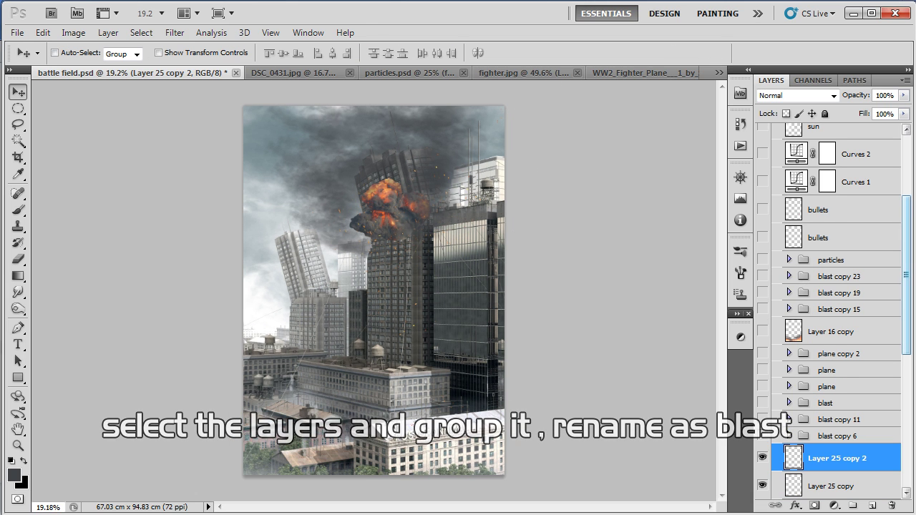
{"action": "scroll", "coordinate": [836, 307], "scroll_direction": "down", "scroll_amount": 3}
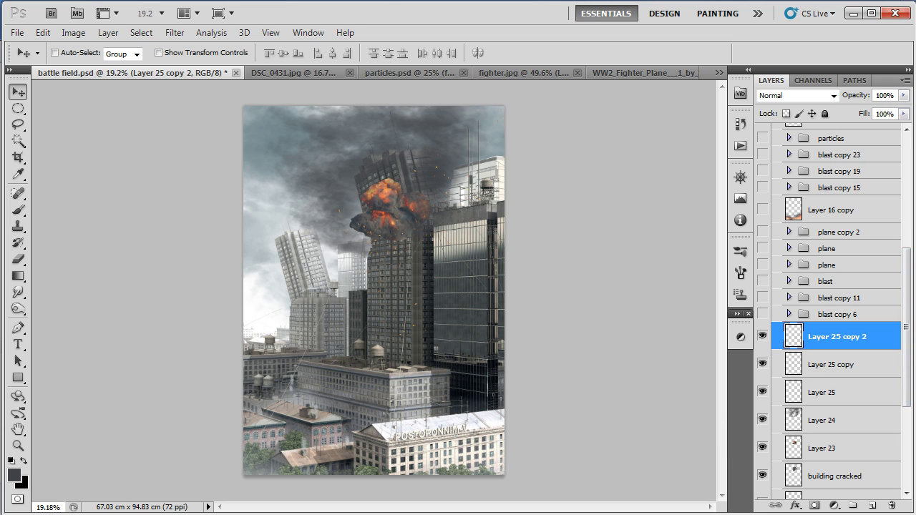
Step: Group Layer 23 through Layer 25 copy 2 into a group named blast
{"action": "left_click", "coordinate": [830, 448], "text": "shift"}
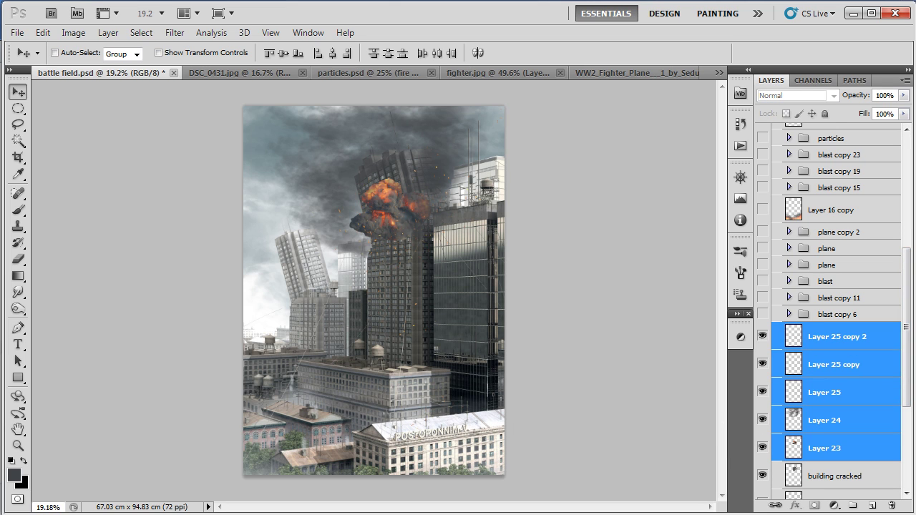
{"action": "key", "text": "ctrl+g"}
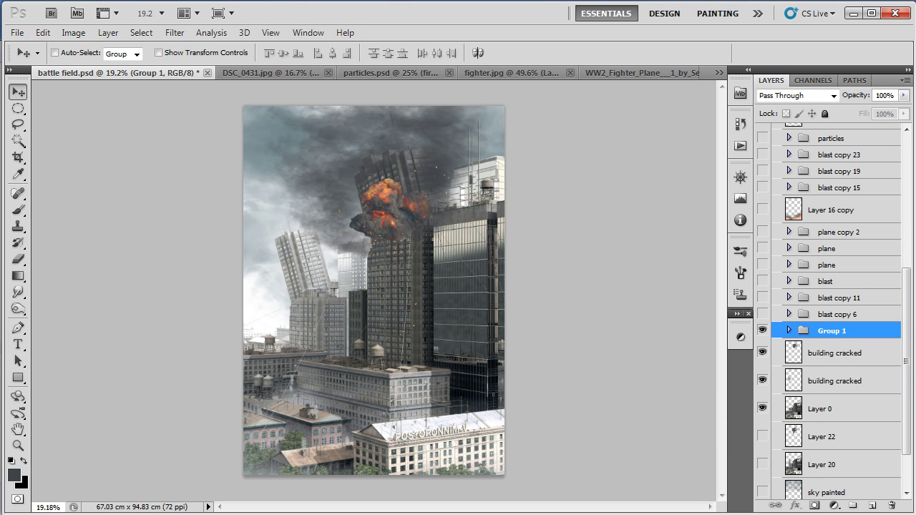
{"action": "double_click", "coordinate": [833, 331]}
{"action": "type", "text": "blast"}
{"action": "key", "text": "Return"}
Step: Hide the blast group, show the blast copy 6 explosion, and zoom to 25%
{"action": "left_click", "coordinate": [763, 330]}
{"action": "left_click", "coordinate": [762, 313]}
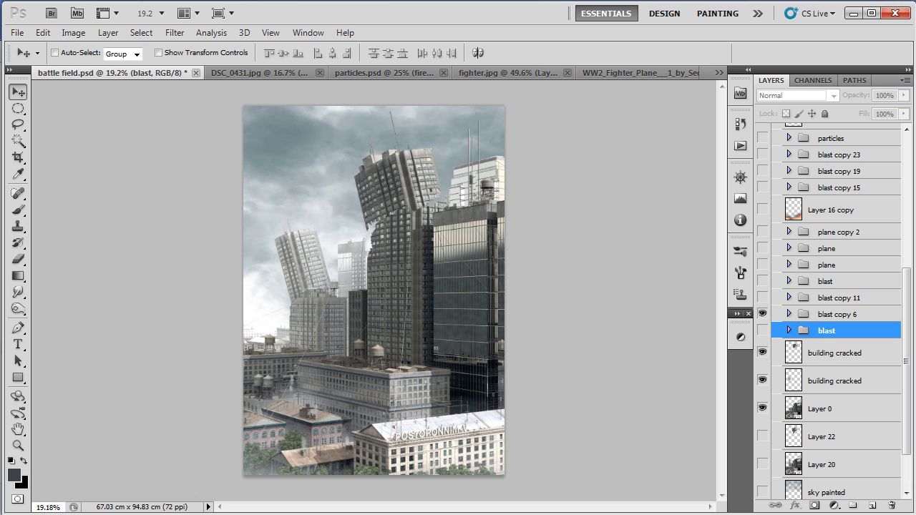
{"action": "scroll", "coordinate": [374, 290], "scroll_direction": "up", "scroll_amount": 1}
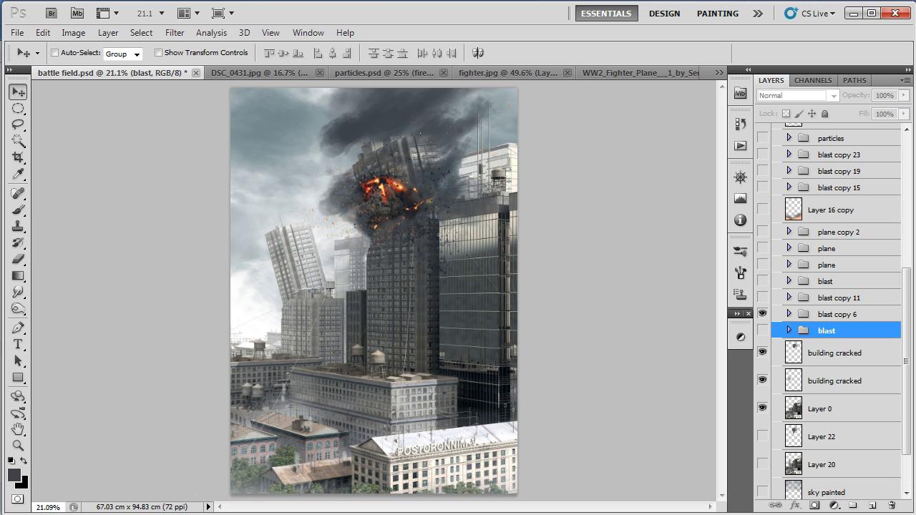
{"action": "key", "text": "ctrl+plus"}
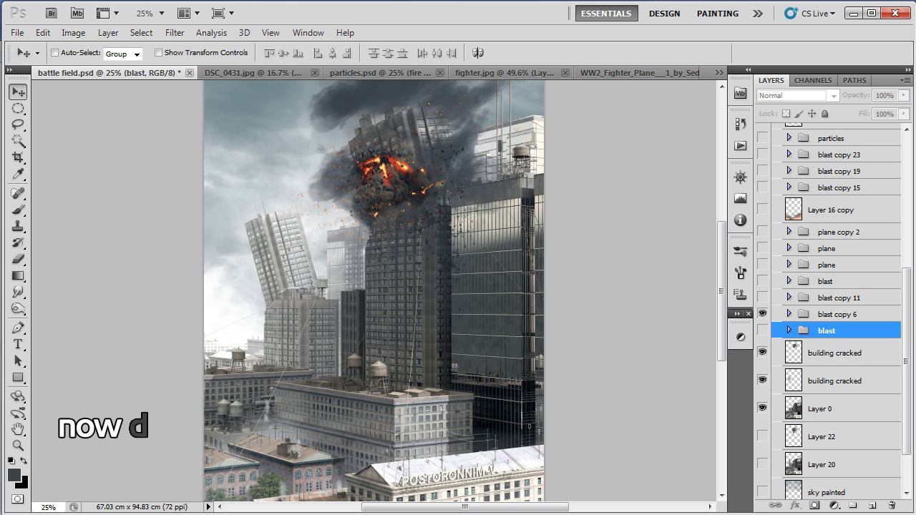
Step: Turn on the blast copy 11 and blast groups for the left tower and low building
{"action": "left_click", "coordinate": [762, 297]}
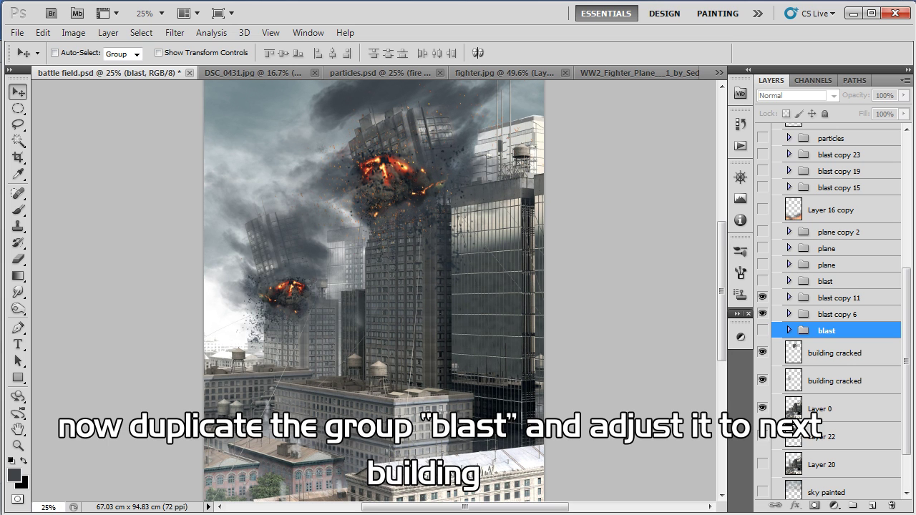
{"action": "left_click_drag", "start_coordinate": [372, 301], "coordinate": [399, 262]}
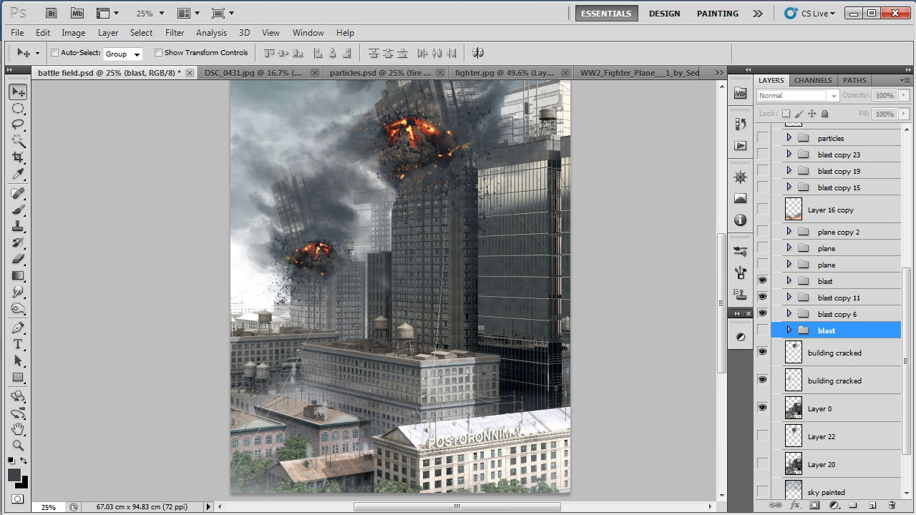
{"action": "left_click", "coordinate": [762, 281]}
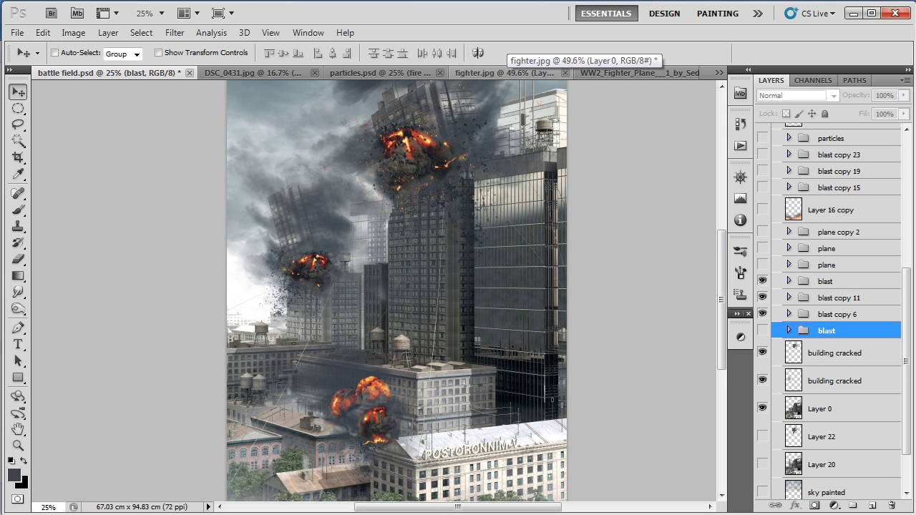
Step: Paste the cargo plane into battle field.psd as Layer 26, above the blast group
{"action": "left_click", "coordinate": [501, 73]}
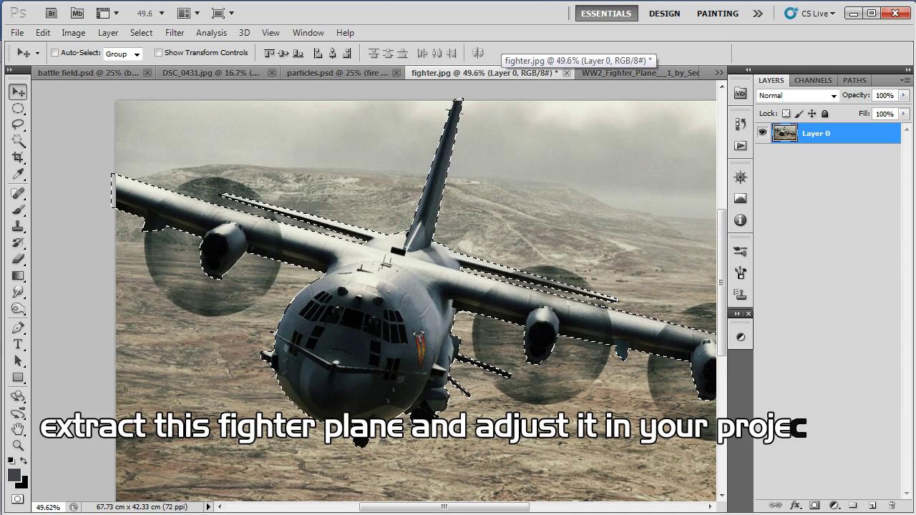
{"action": "left_click", "coordinate": [96, 72]}
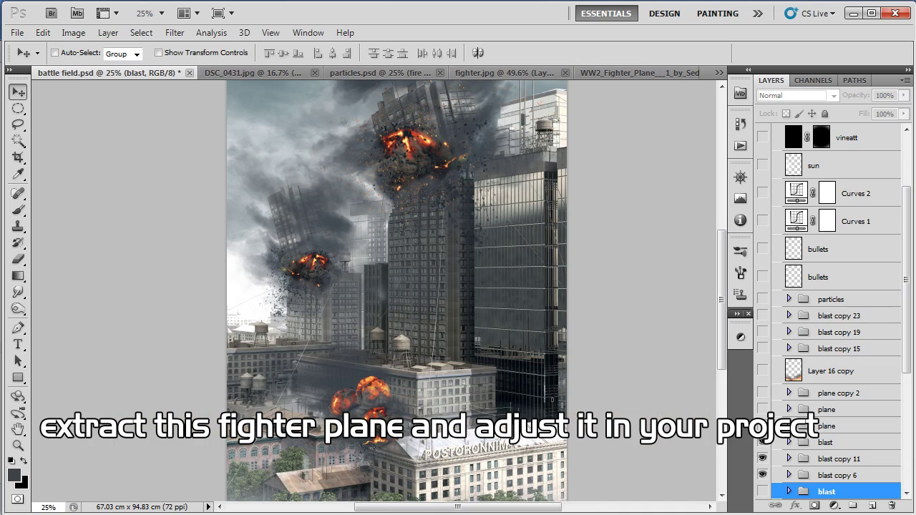
{"action": "key", "text": "ctrl+v"}
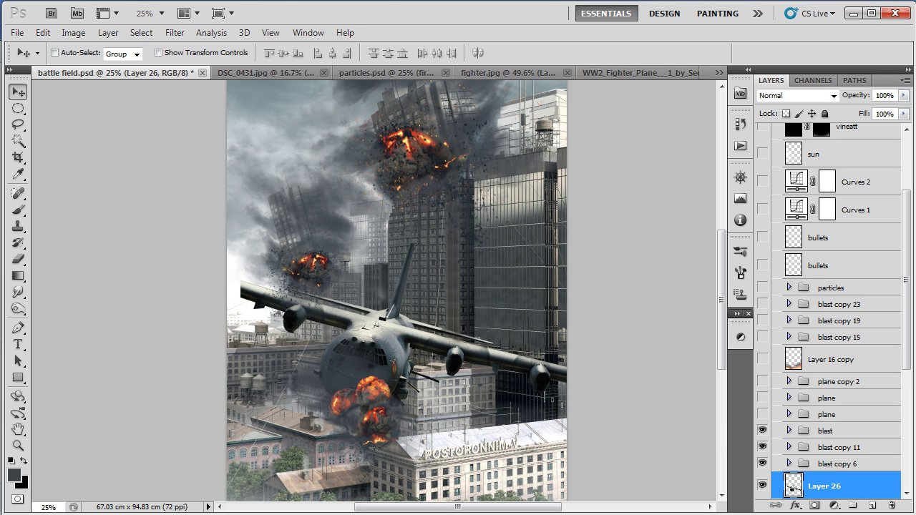
{"action": "left_click_drag", "start_coordinate": [792, 488], "coordinate": [792, 438]}
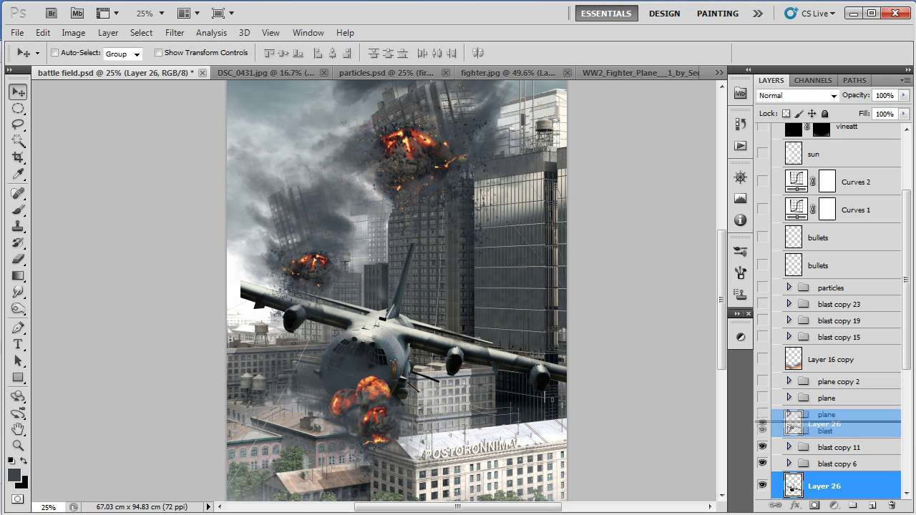
Step: Flip the plane horizontally, enlarge it, and centre it in the picture
{"action": "key", "text": "ctrl+t"}
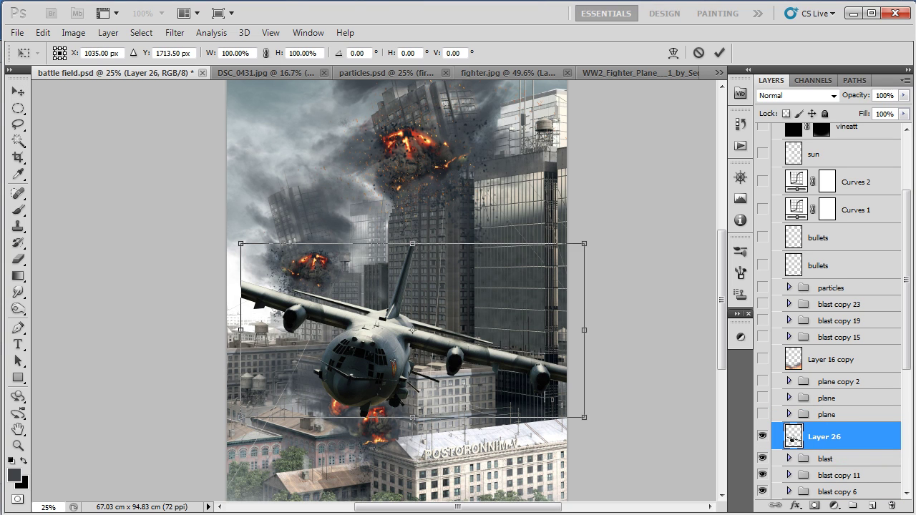
{"action": "right_click", "coordinate": [432, 86]}
{"action": "left_click", "coordinate": [466, 285]}
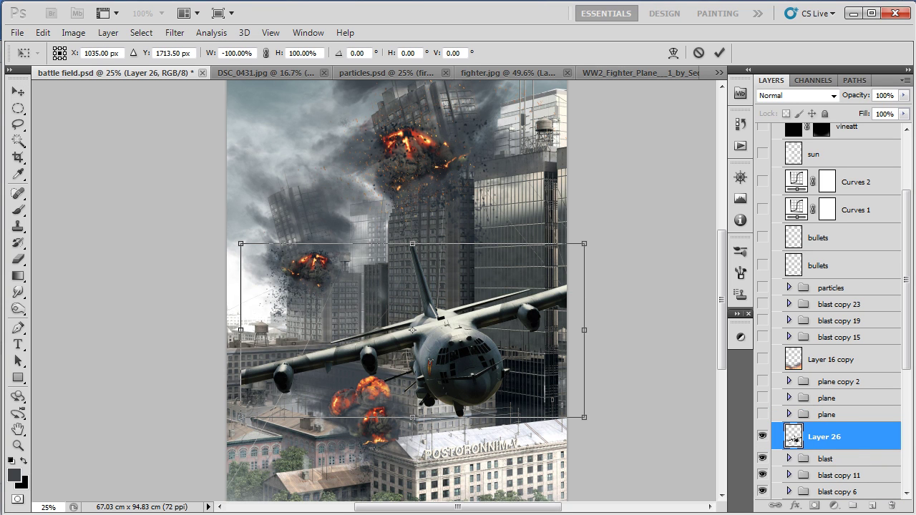
{"action": "left_click_drag", "start_coordinate": [240, 244], "coordinate": [143, 194]}
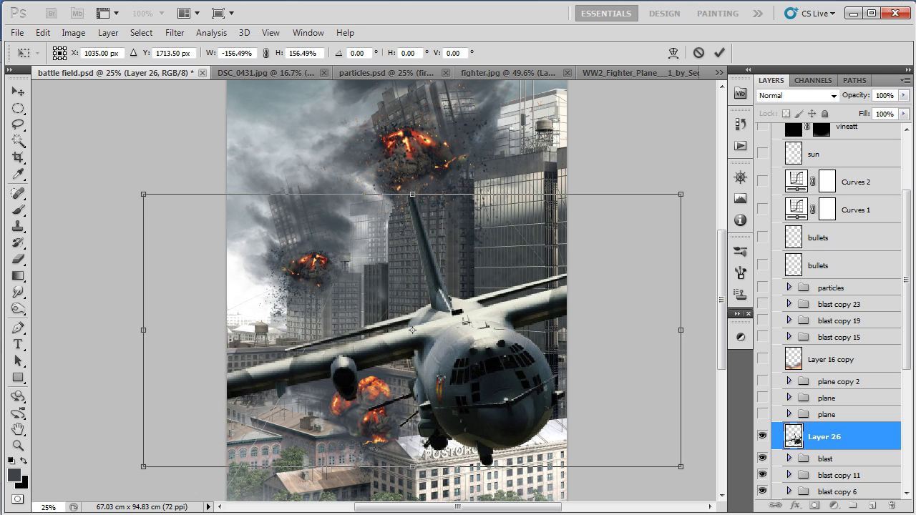
{"action": "left_click_drag", "start_coordinate": [412, 337], "coordinate": [254, 270]}
{"action": "left_click_drag", "start_coordinate": [287, 286], "coordinate": [313, 284]}
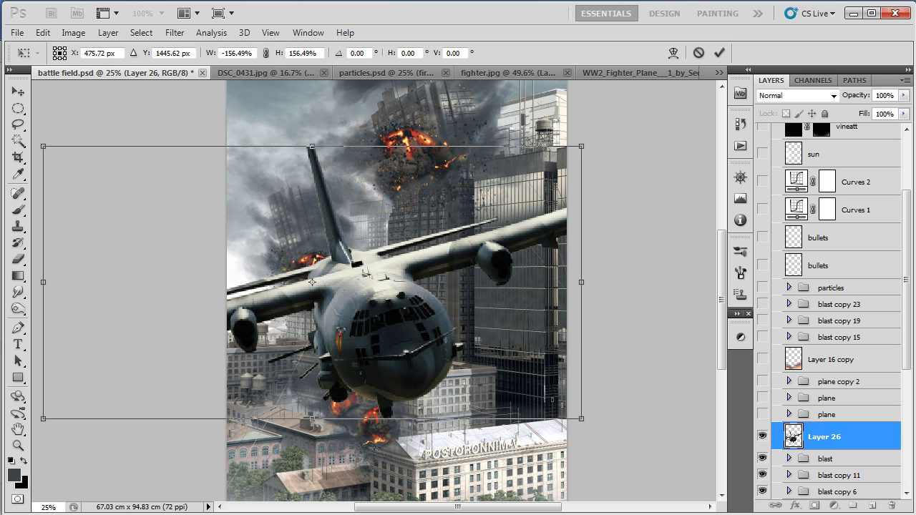
{"action": "left_click_drag", "start_coordinate": [581, 419], "coordinate": [593, 425]}
{"action": "key", "text": "Return"}
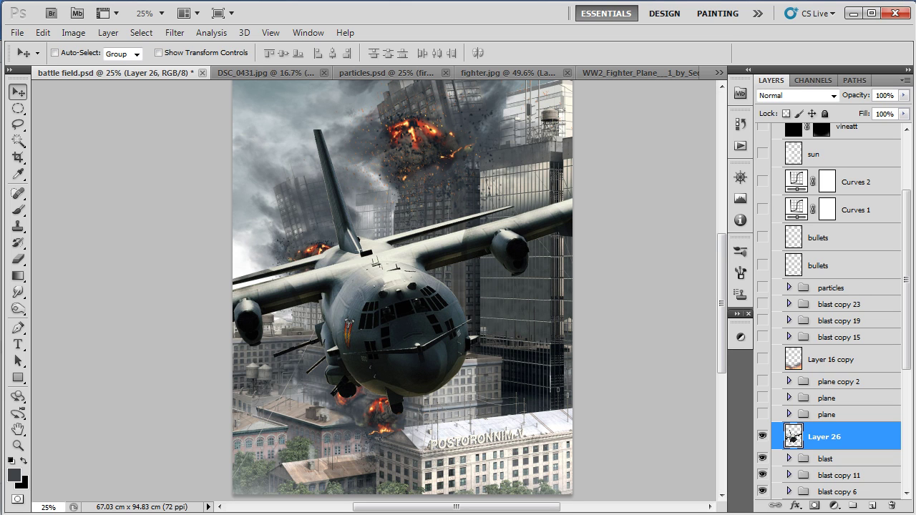
Step: Set the foreground colour to orange-red e74722 and add a new layer above the plane
{"action": "left_click", "coordinate": [14, 475]}
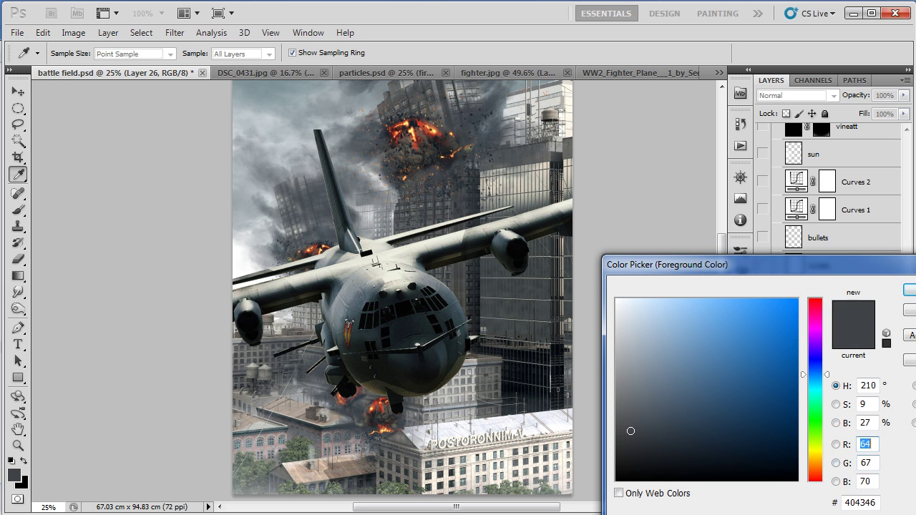
{"action": "left_click", "coordinate": [815, 476]}
{"action": "left_click_drag", "start_coordinate": [763, 317], "coordinate": [771, 316]}
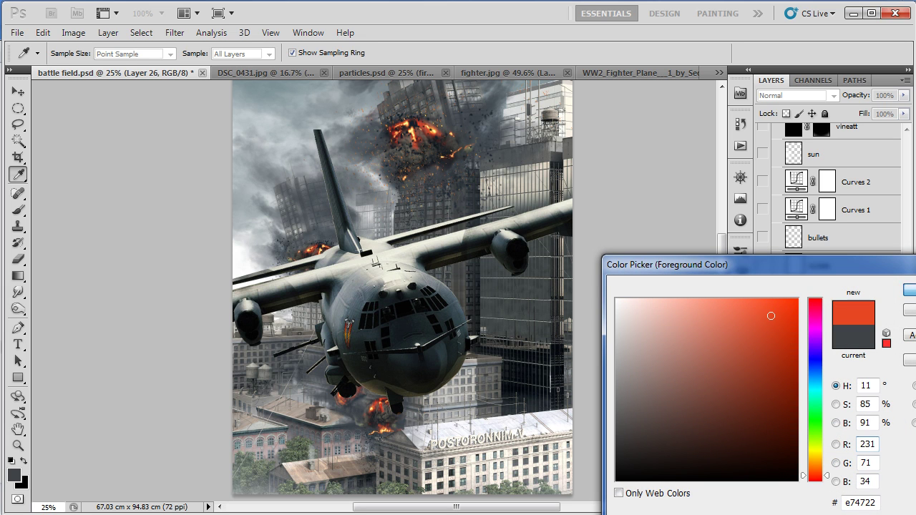
{"action": "left_click", "coordinate": [910, 290]}
{"action": "left_click", "coordinate": [871, 505]}
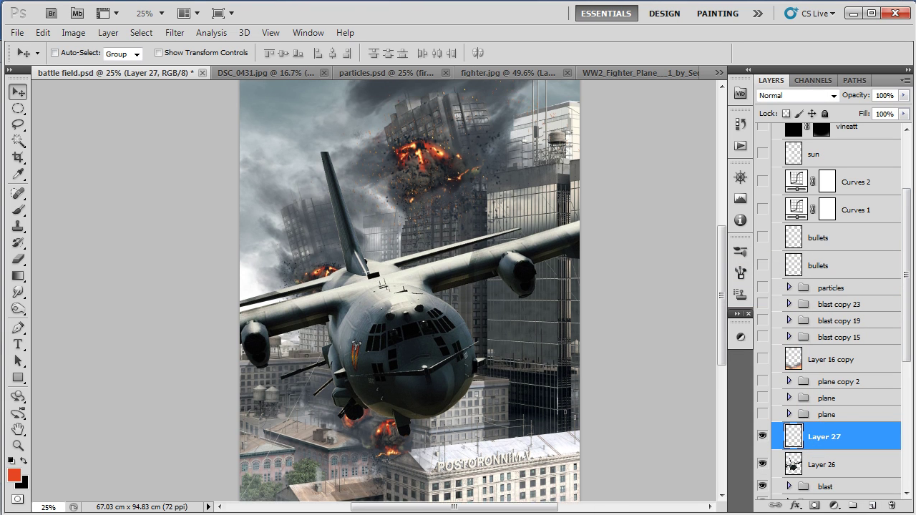
{"action": "scroll", "coordinate": [418, 286], "scroll_direction": "up", "scroll_amount": 1}
Step: Set up a 35 px hard round brush painting in Linear Dodge (Add) mode
{"action": "key", "text": "b"}
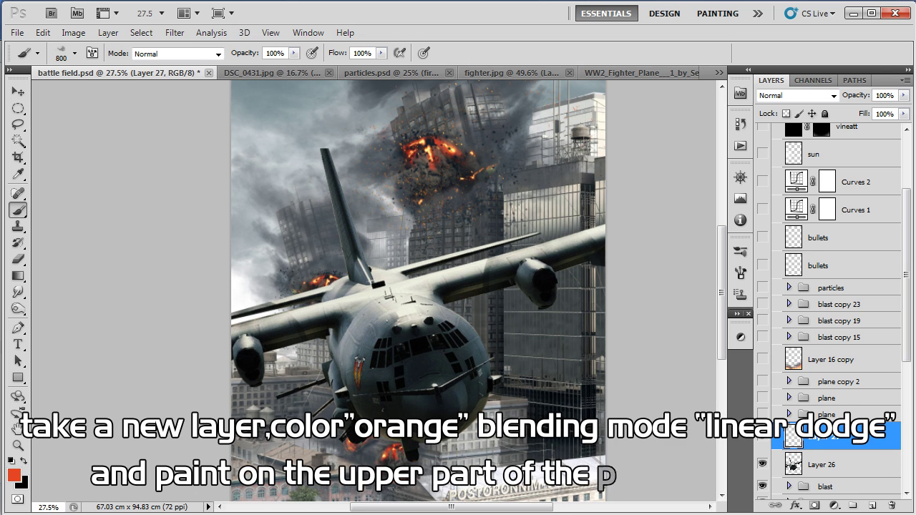
{"action": "right_click", "coordinate": [331, 175]}
{"action": "double_click", "coordinate": [409, 271]}
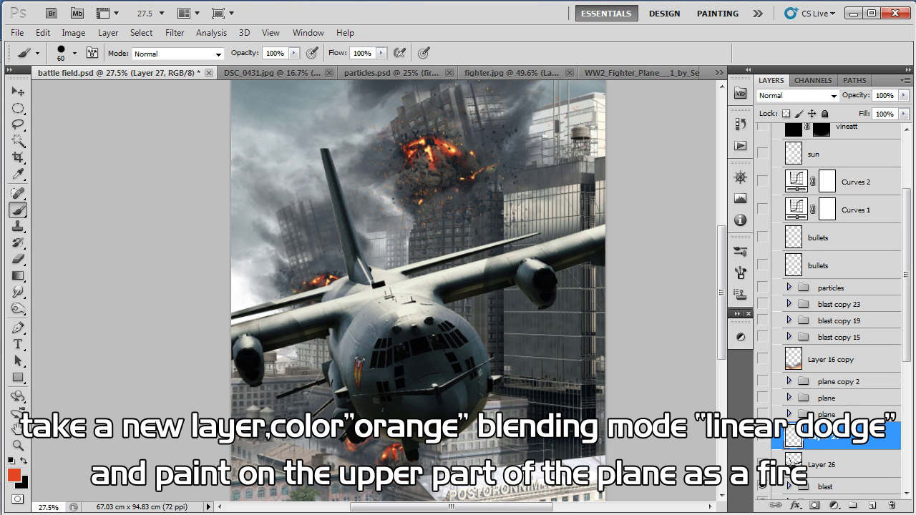
{"action": "key", "text": "bracketleft"}
{"action": "left_click", "coordinate": [177, 54]}
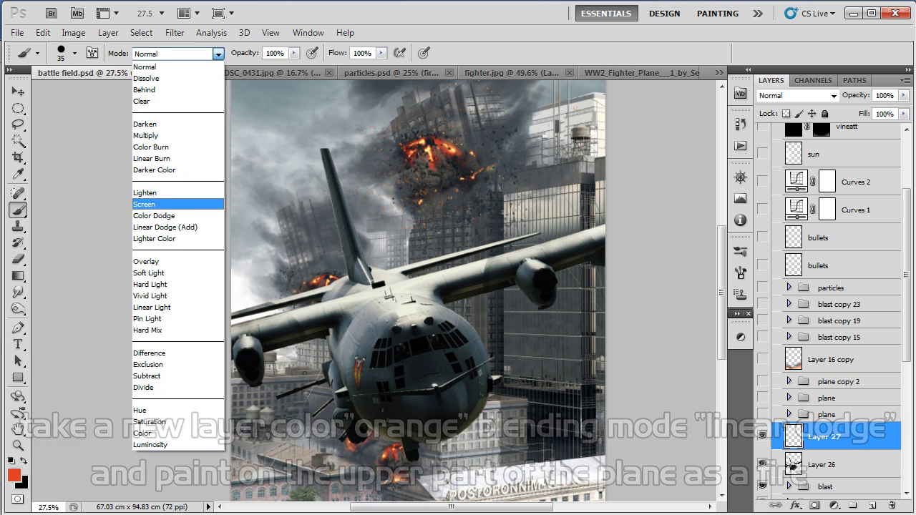
{"action": "left_click", "coordinate": [179, 245]}
{"action": "scroll", "coordinate": [351, 215], "scroll_direction": "up", "scroll_amount": 2}
{"action": "scroll", "coordinate": [350, 215], "scroll_direction": "up", "scroll_amount": 2}
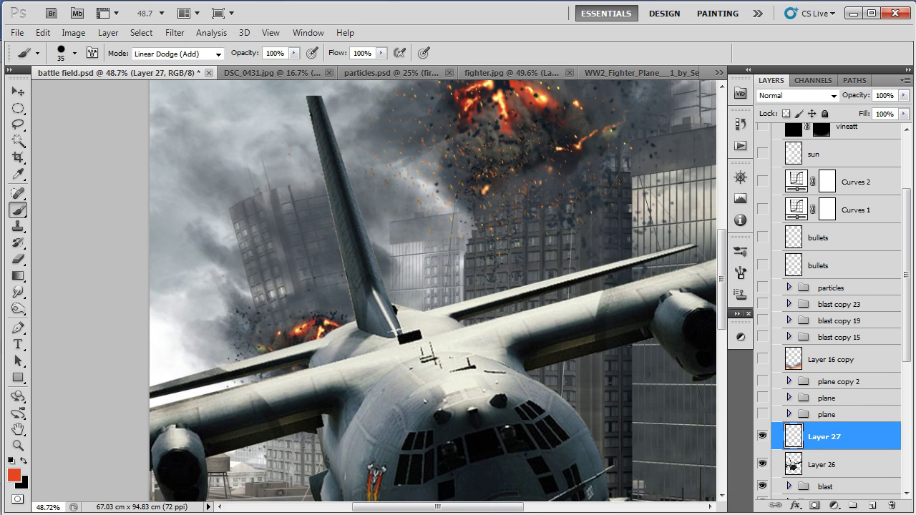
{"action": "scroll", "coordinate": [350, 214], "scroll_direction": "up", "scroll_amount": 2}
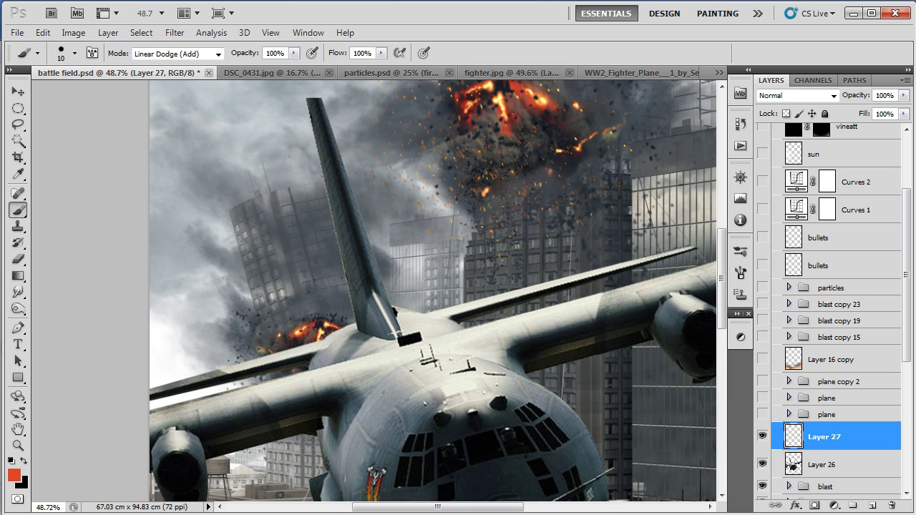
Step: Paint glowing flame streaks up and down the plane's tail fin
{"action": "mouse_move", "coordinate": [331, 186]}
{"action": "left_mouse_down"}
{"action": "mouse_move", "coordinate": [343, 244]}
{"action": "mouse_move", "coordinate": [337, 219]}
{"action": "mouse_move", "coordinate": [342, 244]}
{"action": "mouse_move", "coordinate": [343, 224]}
{"action": "left_mouse_up"}
{"action": "key", "text": "bracketright"}
{"action": "key", "text": "bracketleft"}
{"action": "key", "text": "bracketleft"}
{"action": "key", "text": "bracketright"}
{"action": "key", "text": "bracketleft"}
{"action": "key", "text": "bracketleft"}
{"action": "key", "text": "bracketleft"}
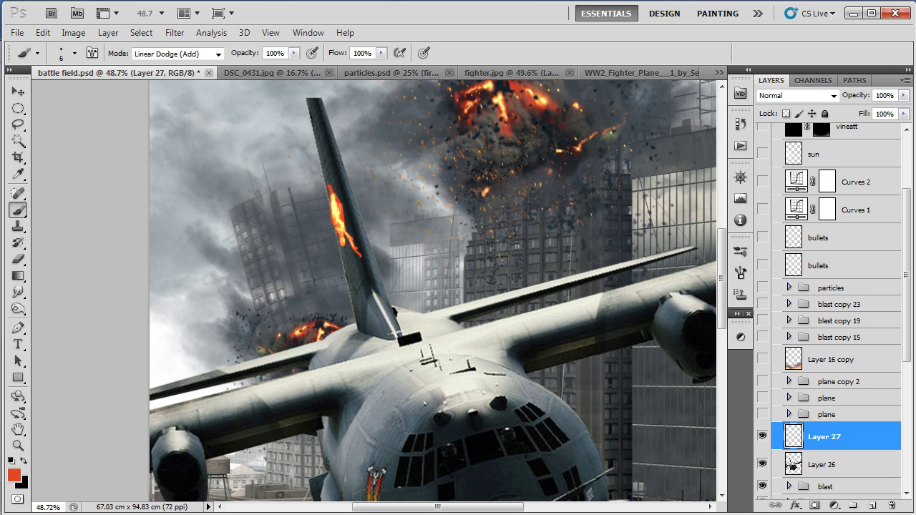
{"action": "left_click_drag", "start_coordinate": [343, 229], "coordinate": [348, 266]}
{"action": "left_click_drag", "start_coordinate": [339, 212], "coordinate": [342, 173]}
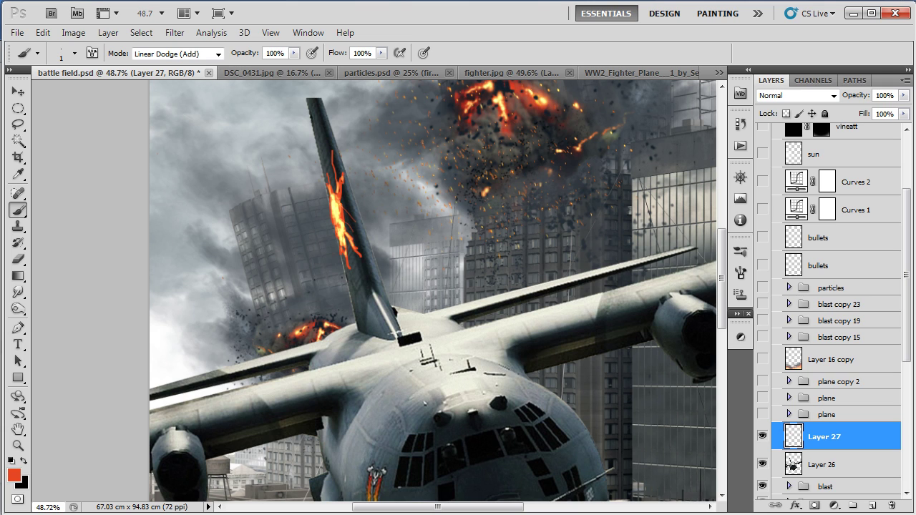
{"action": "left_click_drag", "start_coordinate": [350, 236], "coordinate": [348, 223]}
{"action": "left_click", "coordinate": [393, 73]}
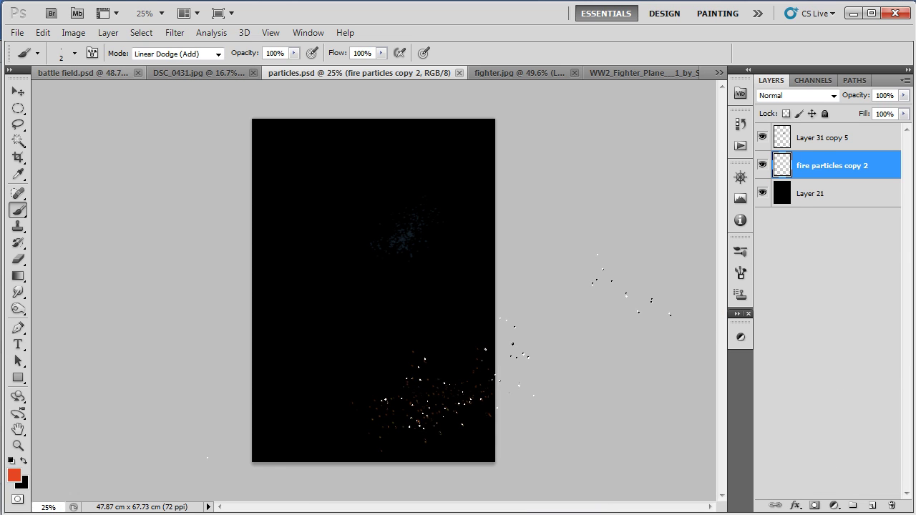
Step: Paste the fire particles, shrink them and rotate about 59° to follow the tail flame
{"action": "left_click", "coordinate": [82, 72]}
{"action": "key", "text": "v"}
{"action": "key", "text": "ctrl+v"}
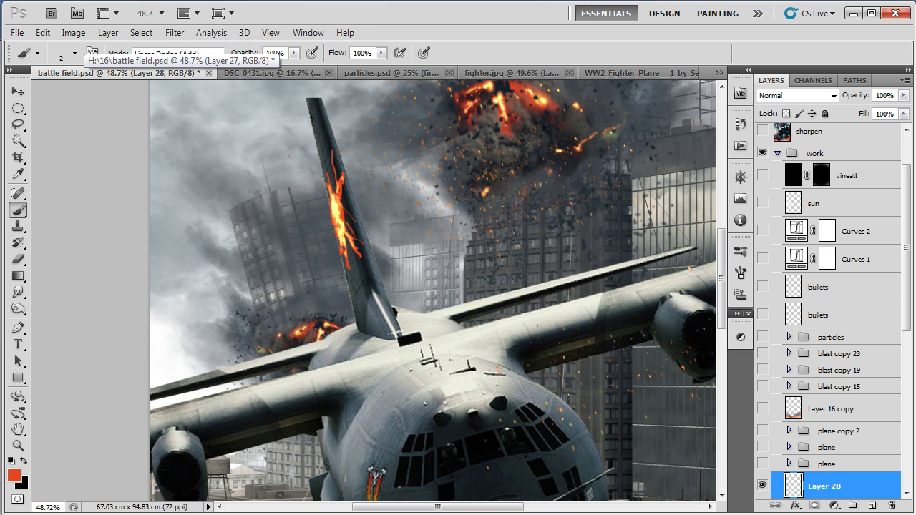
{"action": "key", "text": "ctrl+t"}
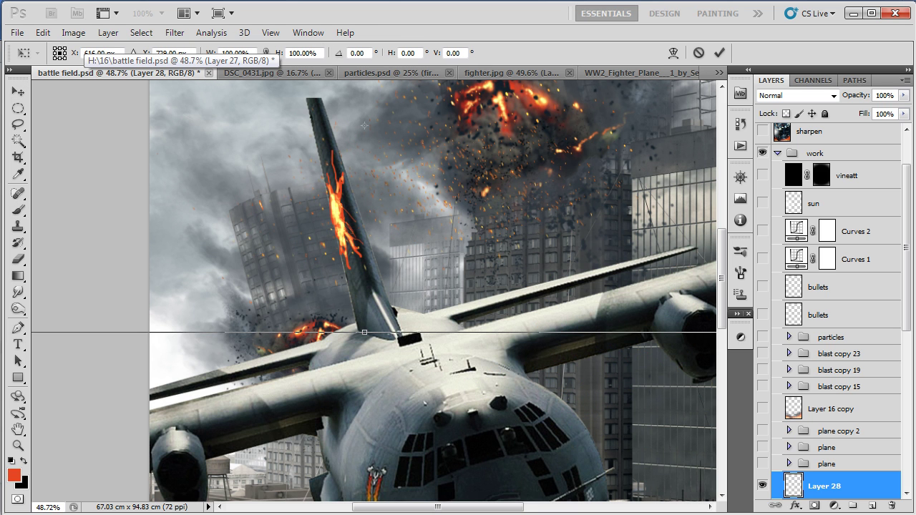
{"action": "scroll", "coordinate": [364, 126], "scroll_direction": "down", "scroll_amount": 1}
{"action": "scroll", "coordinate": [322, 220], "scroll_direction": "down", "scroll_amount": 1}
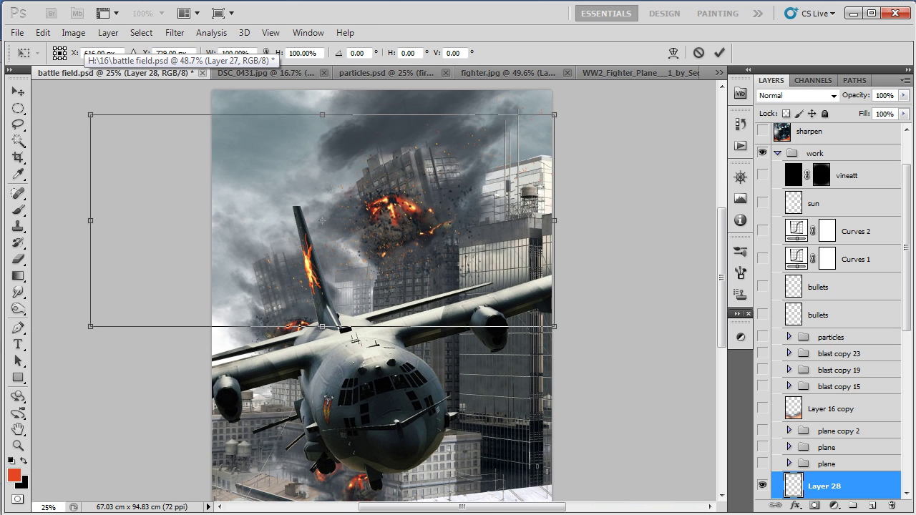
{"action": "left_click_drag", "start_coordinate": [91, 115], "coordinate": [202, 166]}
{"action": "left_click_drag", "start_coordinate": [322, 229], "coordinate": [315, 245]}
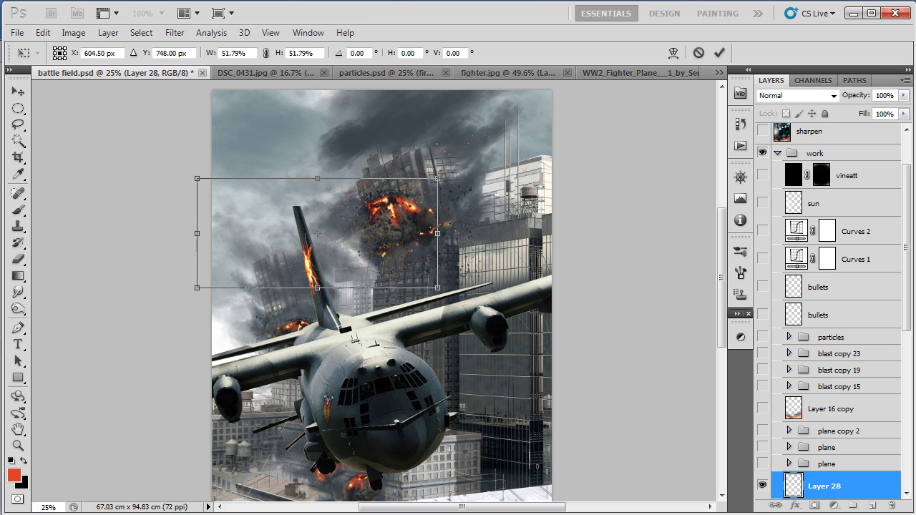
{"action": "scroll", "coordinate": [322, 251], "scroll_direction": "up", "scroll_amount": 2}
{"action": "left_click_drag", "start_coordinate": [86, 121], "coordinate": [237, 79]}
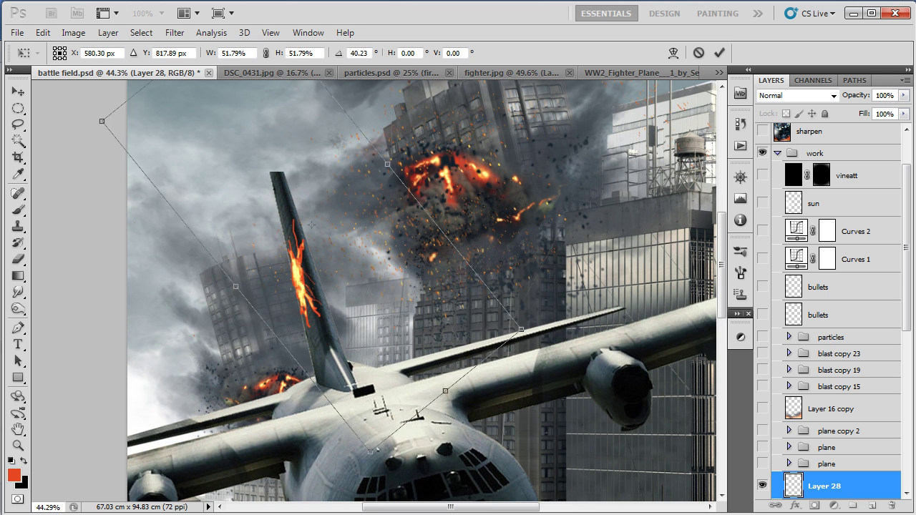
{"action": "left_click_drag", "start_coordinate": [315, 237], "coordinate": [312, 277]}
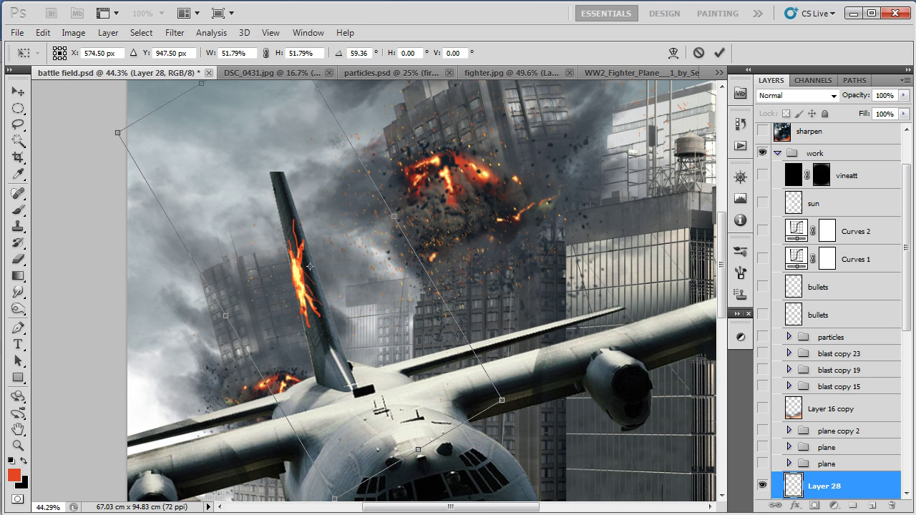
{"action": "left_click_drag", "start_coordinate": [502, 400], "coordinate": [450, 357]}
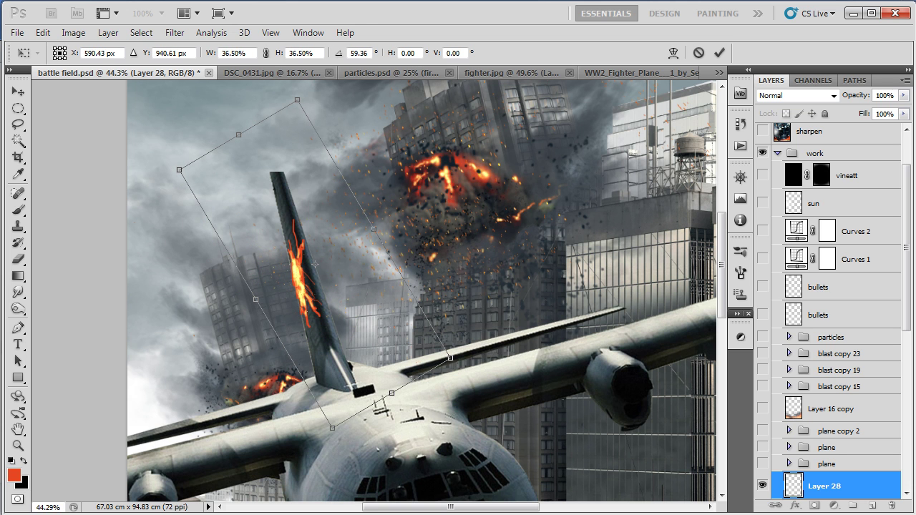
{"action": "key", "text": "Return"}
Step: Group the plane, fire and particle layers as 'plane', hide it, and show the earlier plane group
{"action": "scroll", "coordinate": [422, 286], "scroll_direction": "down", "scroll_amount": 2}
{"action": "scroll", "coordinate": [422, 286], "scroll_direction": "down", "scroll_amount": 1}
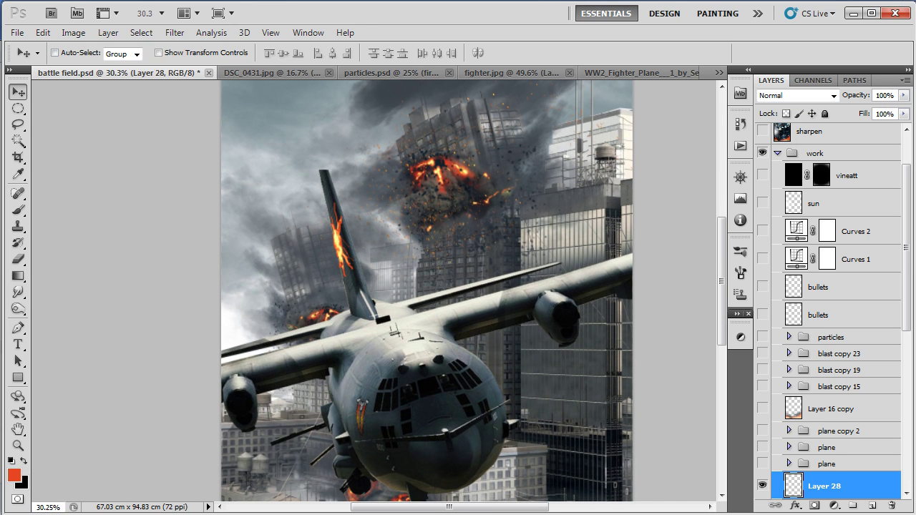
{"action": "scroll", "coordinate": [830, 322], "scroll_direction": "down", "scroll_amount": 2}
{"action": "scroll", "coordinate": [830, 323], "scroll_direction": "down", "scroll_amount": 2}
{"action": "left_click", "coordinate": [825, 430], "text": "shift"}
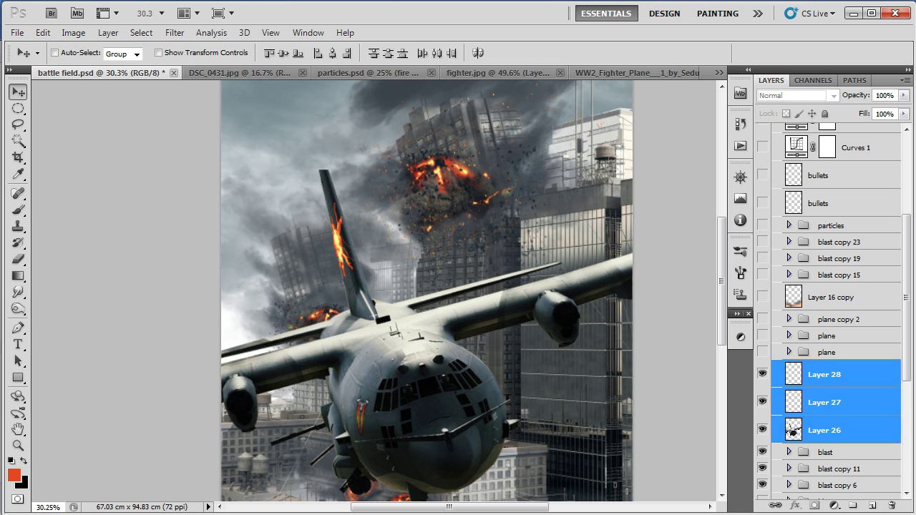
{"action": "key", "text": "ctrl+g"}
{"action": "double_click", "coordinate": [834, 369]}
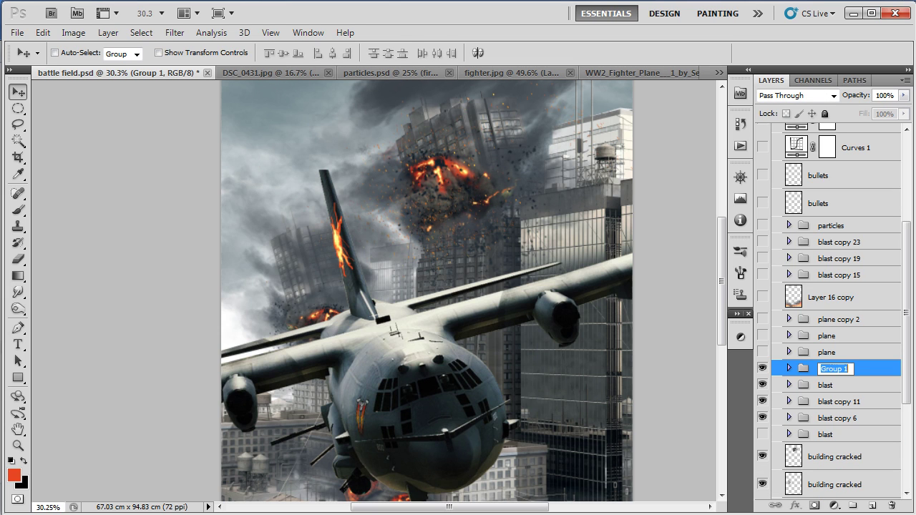
{"action": "type", "text": "plane"}
{"action": "key", "text": "Return"}
{"action": "left_click", "coordinate": [762, 369]}
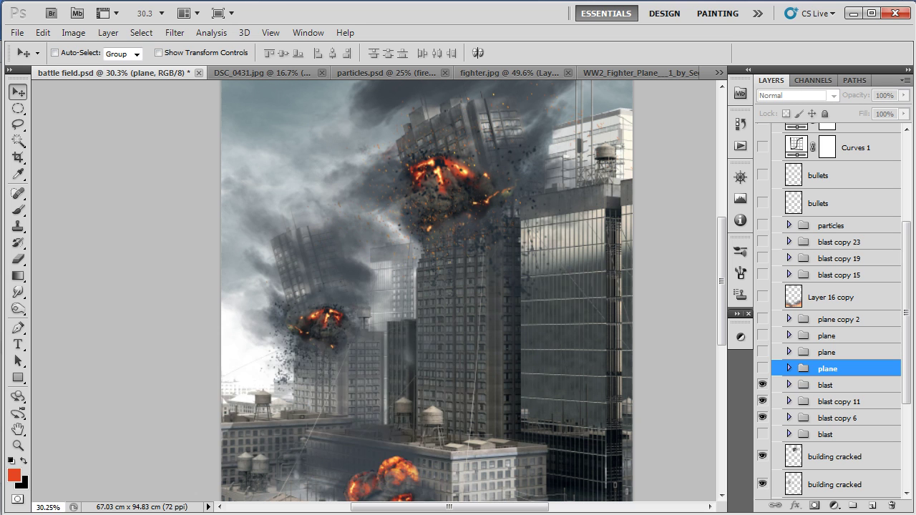
{"action": "left_click", "coordinate": [762, 352]}
{"action": "scroll", "coordinate": [458, 286], "scroll_direction": "down", "scroll_amount": 1}
{"action": "scroll", "coordinate": [440, 287], "scroll_direction": "down", "scroll_amount": 1}
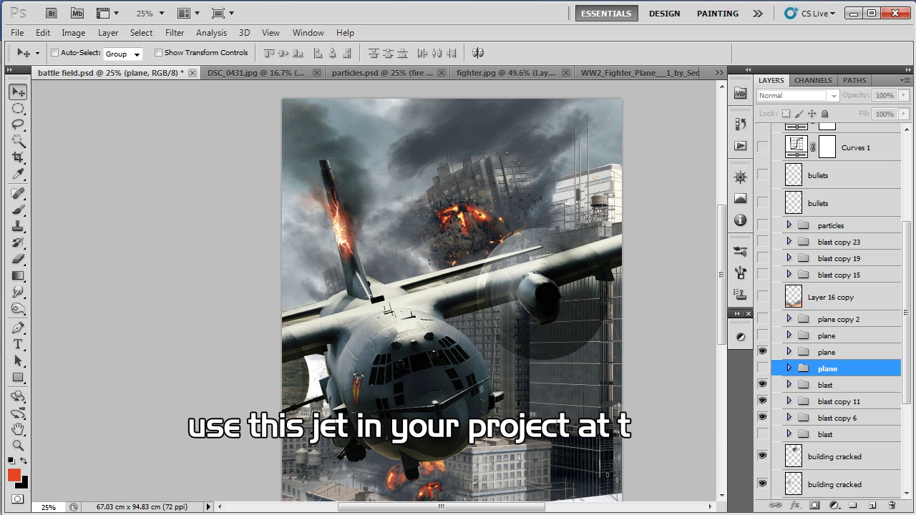
Step: Check the WW2 fighter photo, reset battle field's zoom to 25%, and select plane copy 2
{"action": "left_click", "coordinate": [636, 72]}
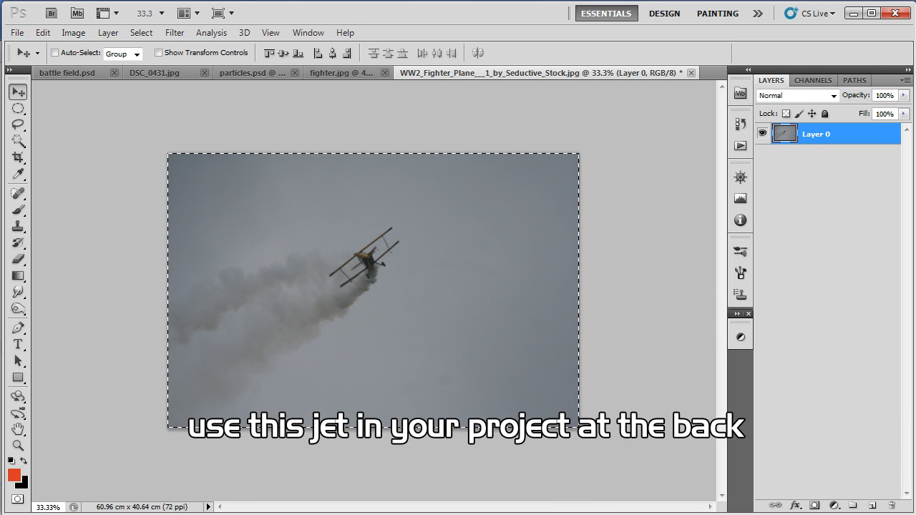
{"action": "left_click", "coordinate": [66, 72]}
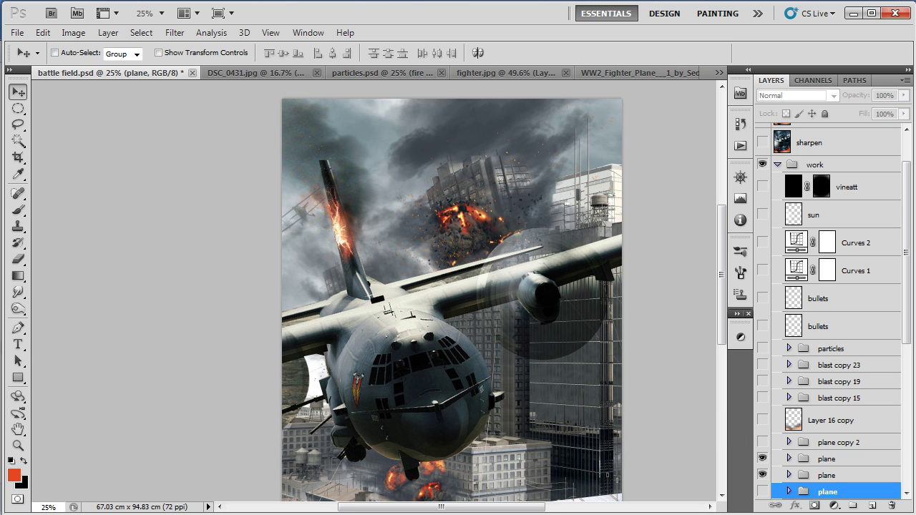
{"action": "scroll", "coordinate": [347, 102], "scroll_direction": "up", "scroll_amount": 4}
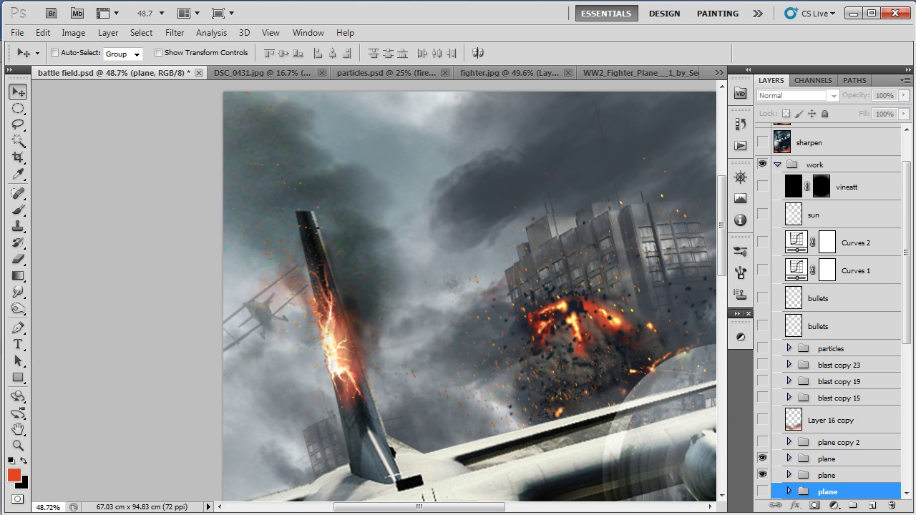
{"action": "key", "text": "ctrl+minus"}
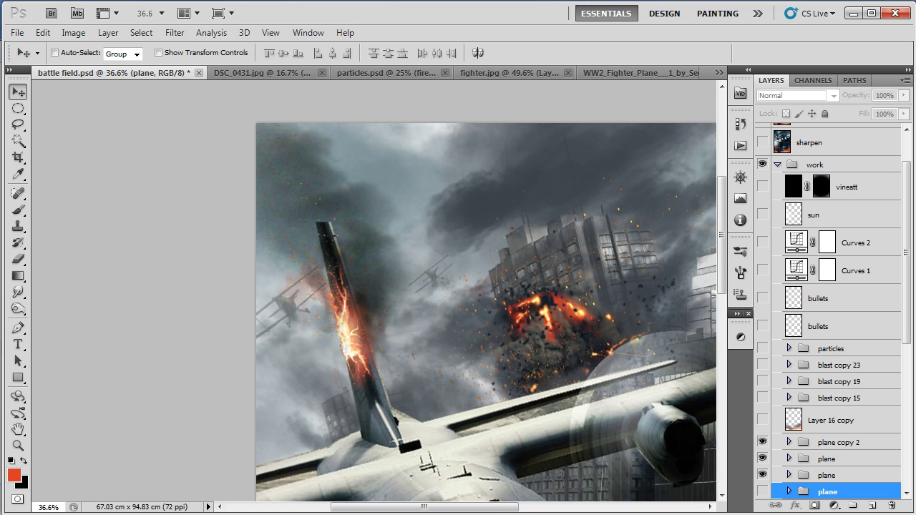
{"action": "key", "text": "ctrl+minus"}
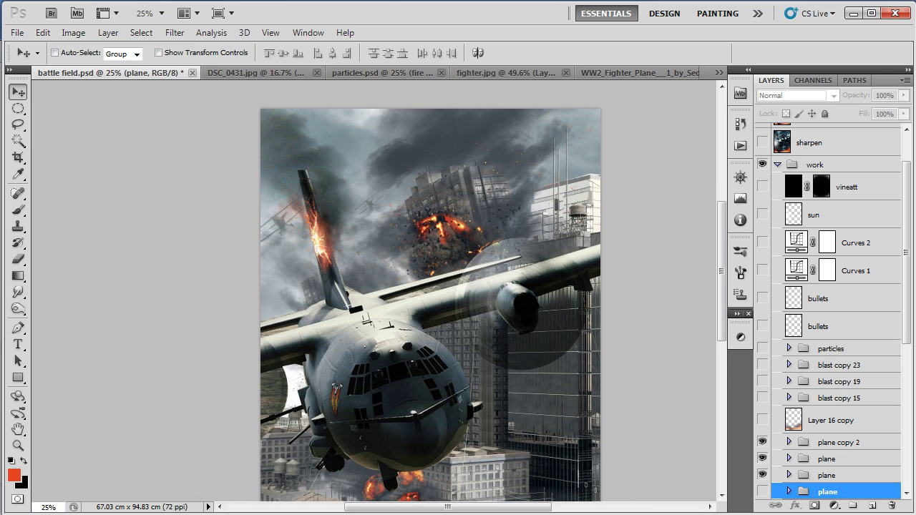
{"action": "key", "text": "ctrl+0"}
{"action": "key", "text": "ctrl+plus"}
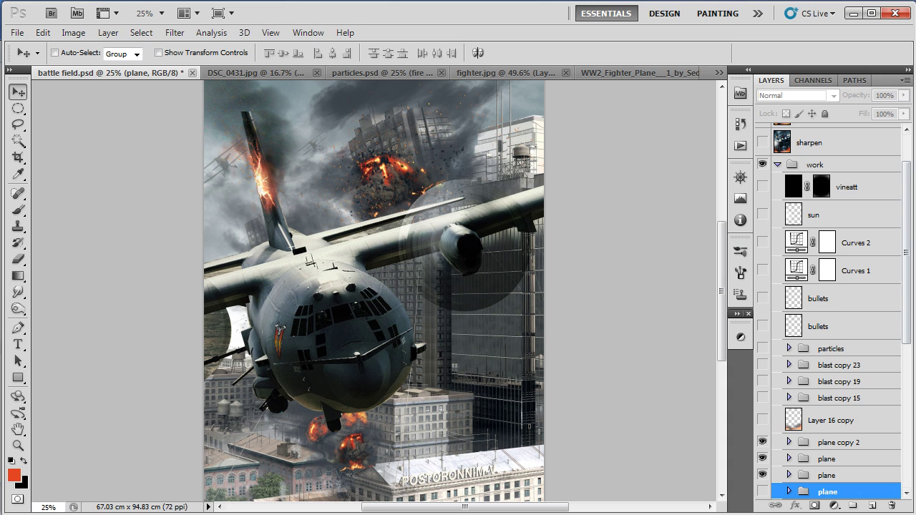
{"action": "scroll", "coordinate": [831, 311], "scroll_direction": "down", "scroll_amount": 1}
{"action": "scroll", "coordinate": [376, 292], "scroll_direction": "down", "scroll_amount": 1}
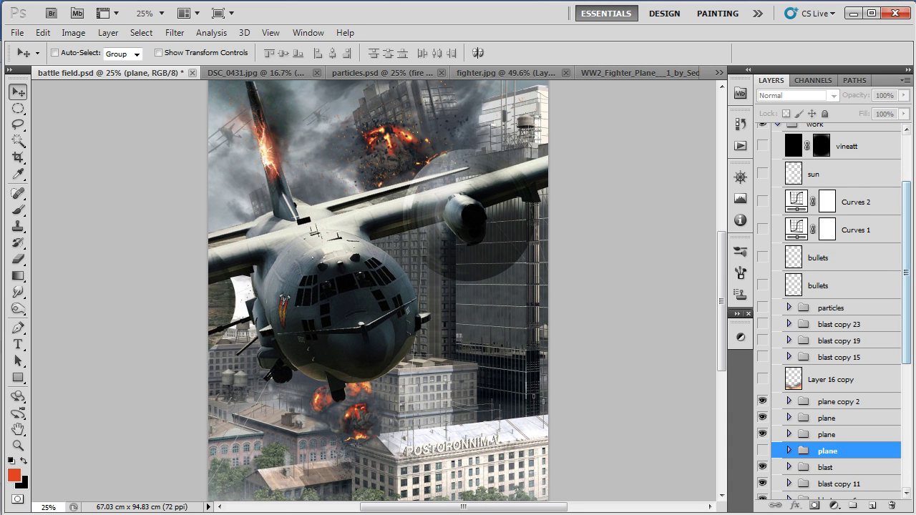
{"action": "left_click", "coordinate": [837, 401]}
Step: On a new layer above plane copy 2, brush orange glow over both bottom corners
{"action": "left_click", "coordinate": [873, 505]}
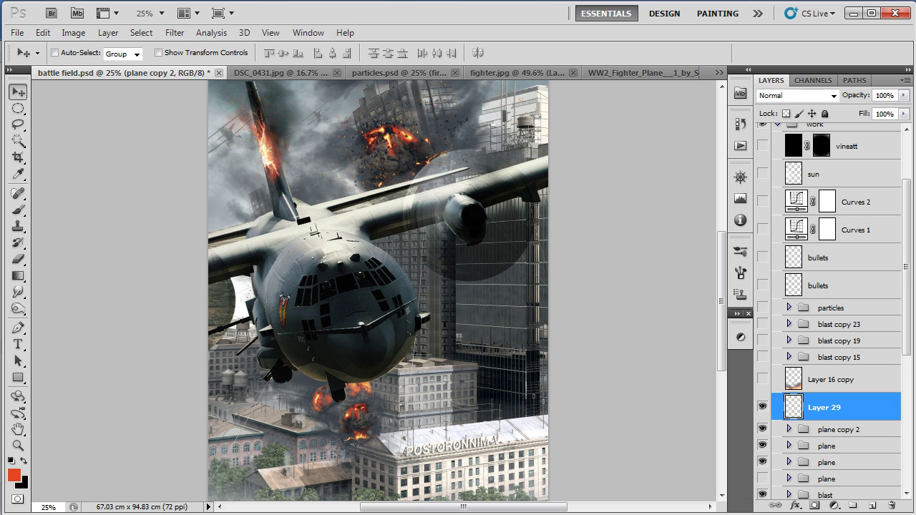
{"action": "key", "text": "b"}
{"action": "right_click", "coordinate": [401, 200]}
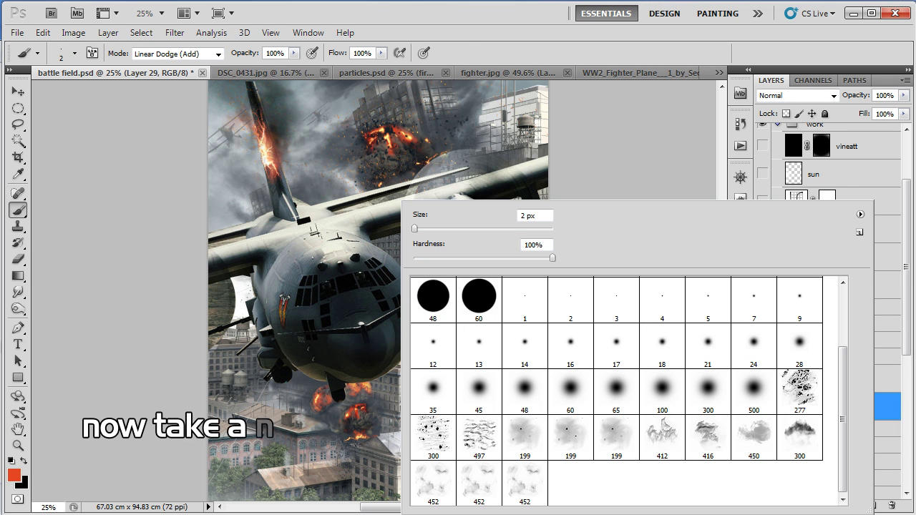
{"action": "key", "text": "Escape"}
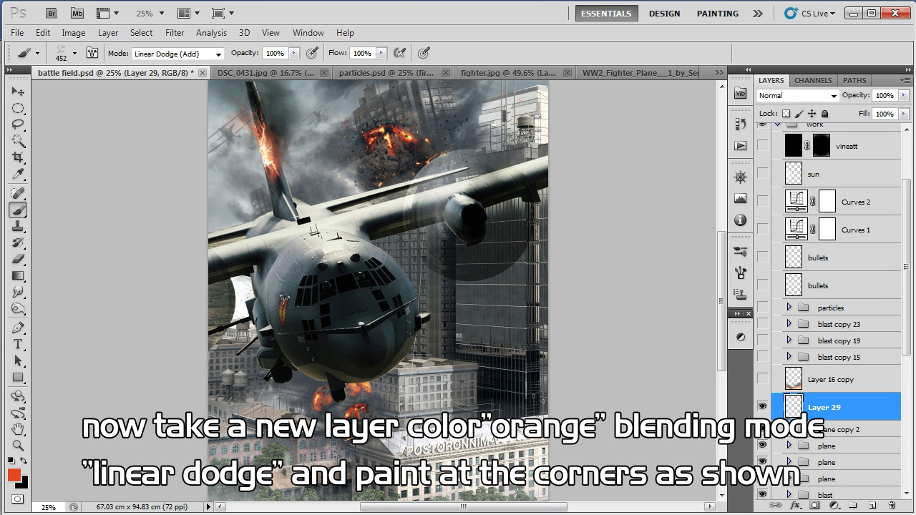
{"action": "left_click_drag", "start_coordinate": [387, 286], "coordinate": [395, 254]}
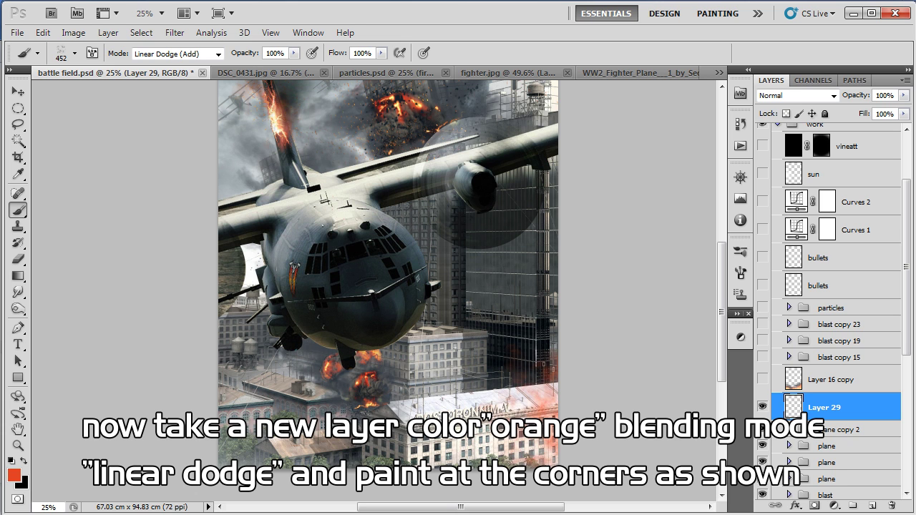
{"action": "mouse_move", "coordinate": [551, 401]}
{"action": "left_mouse_down"}
{"action": "mouse_move", "coordinate": [487, 458]}
{"action": "mouse_move", "coordinate": [250, 436]}
{"action": "mouse_move", "coordinate": [279, 461]}
{"action": "left_mouse_up"}
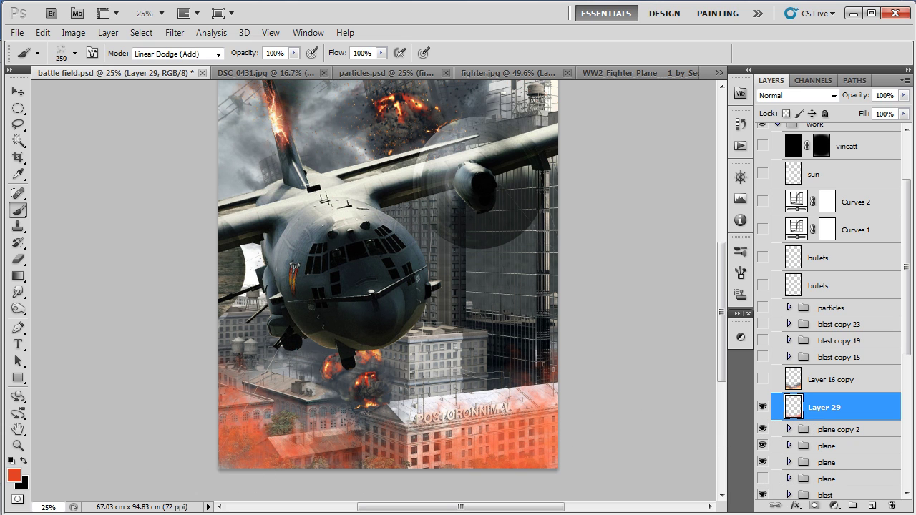
{"action": "key", "text": "bracketleft"}
{"action": "mouse_move", "coordinate": [244, 433]}
{"action": "left_mouse_down"}
{"action": "mouse_move", "coordinate": [282, 465]}
{"action": "mouse_move", "coordinate": [537, 462]}
{"action": "mouse_move", "coordinate": [247, 451]}
{"action": "left_mouse_up"}
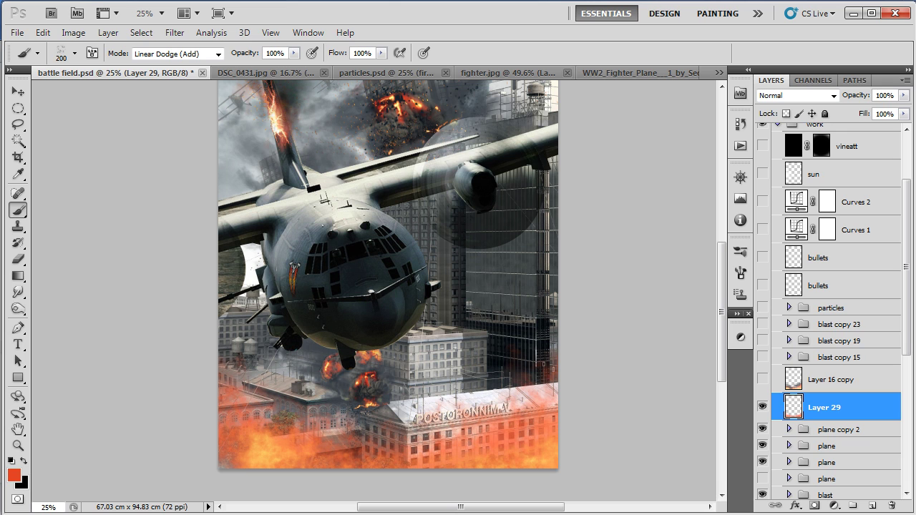
{"action": "left_click", "coordinate": [253, 447]}
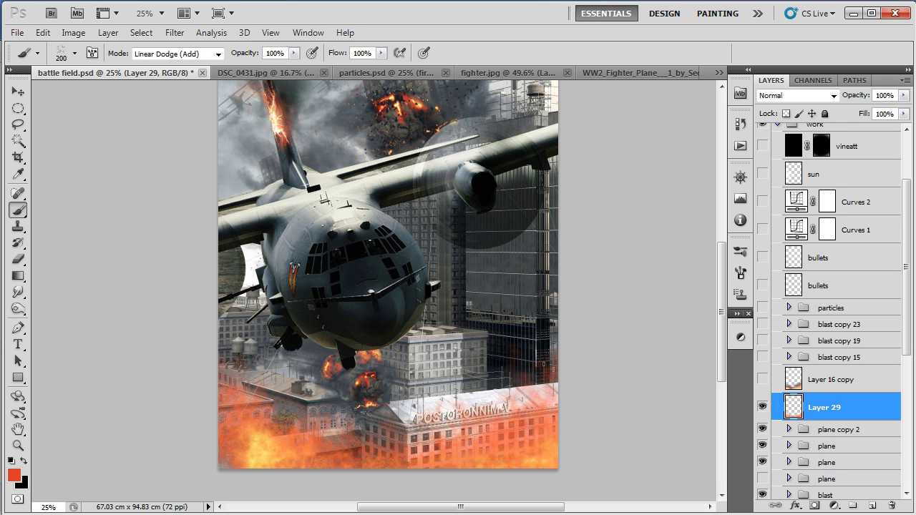
Step: Hide Layer 29's glow and show and select the Layer 16 copy flames
{"action": "left_click", "coordinate": [762, 406]}
{"action": "left_click", "coordinate": [762, 379]}
{"action": "left_click", "coordinate": [834, 379]}
Step: Show the blast copy 15 explosion and set its blend mode to Overlay
{"action": "key", "text": "v"}
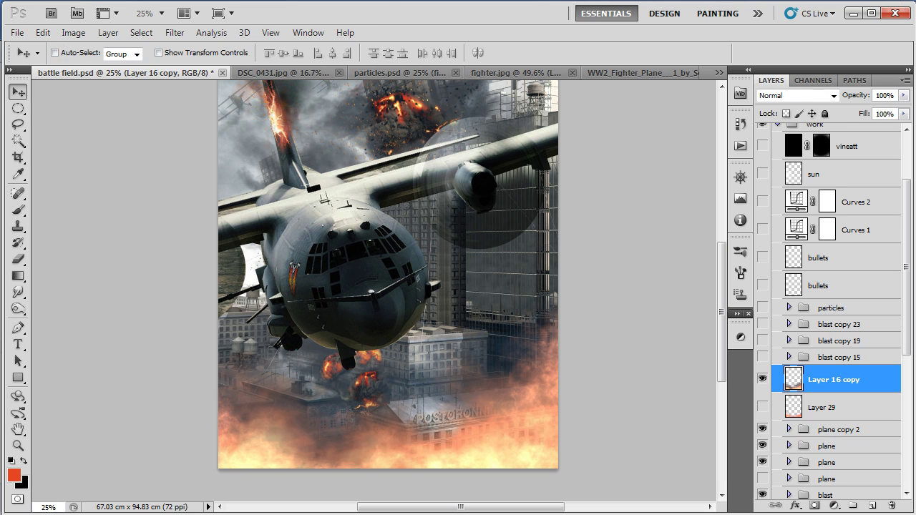
{"action": "mouse_move", "coordinate": [394, 287]}
{"action": "left_mouse_down"}
{"action": "mouse_move", "coordinate": [409, 325]}
{"action": "mouse_move", "coordinate": [390, 274]}
{"action": "left_mouse_up"}
{"action": "key", "text": "alt+bracketright"}
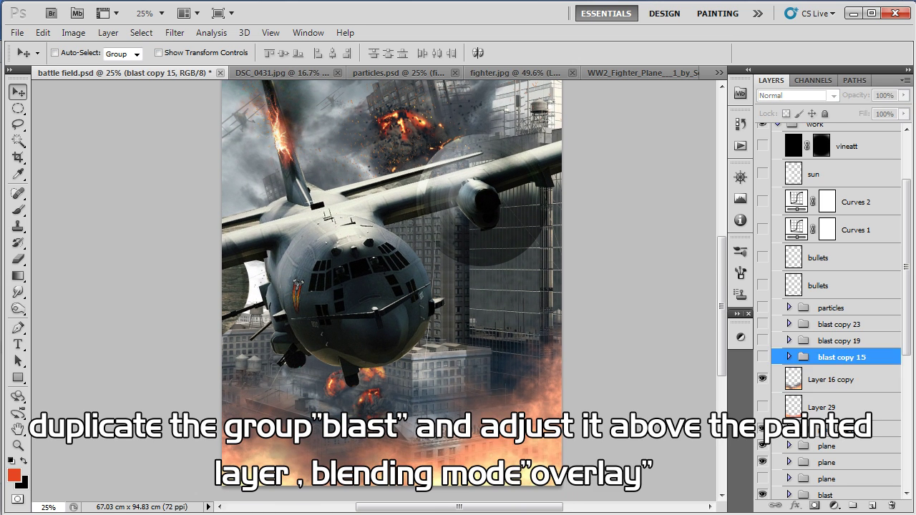
{"action": "left_click", "coordinate": [762, 357]}
{"action": "key", "text": "shift+alt+o"}
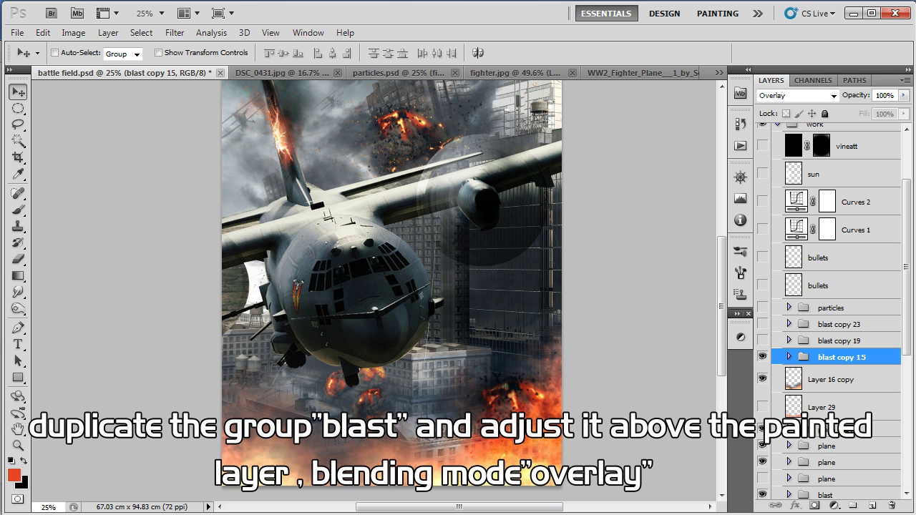
{"action": "left_click", "coordinate": [833, 95]}
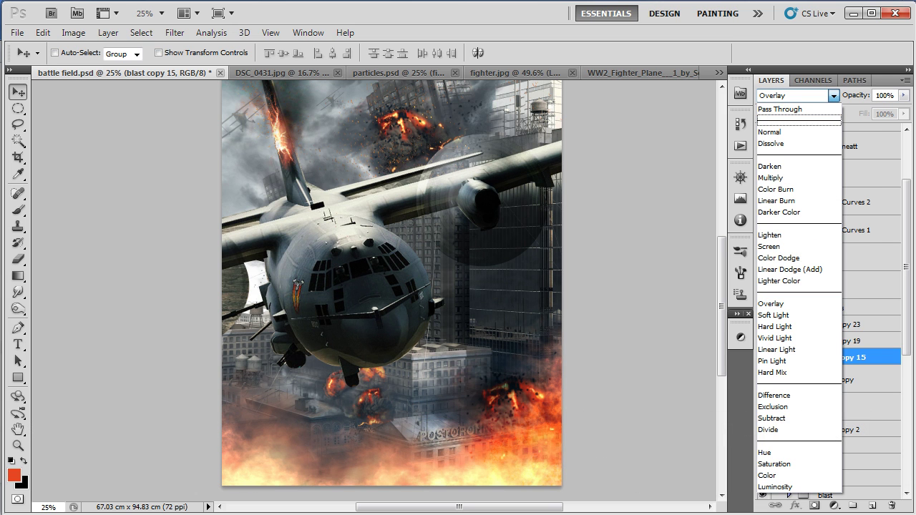
{"action": "key", "text": "shift+alt+n"}
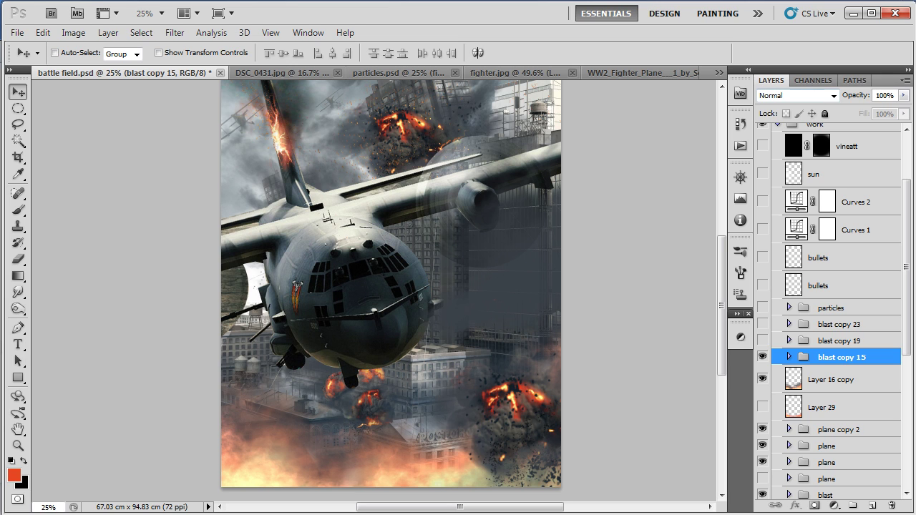
{"action": "left_click", "coordinate": [798, 96]}
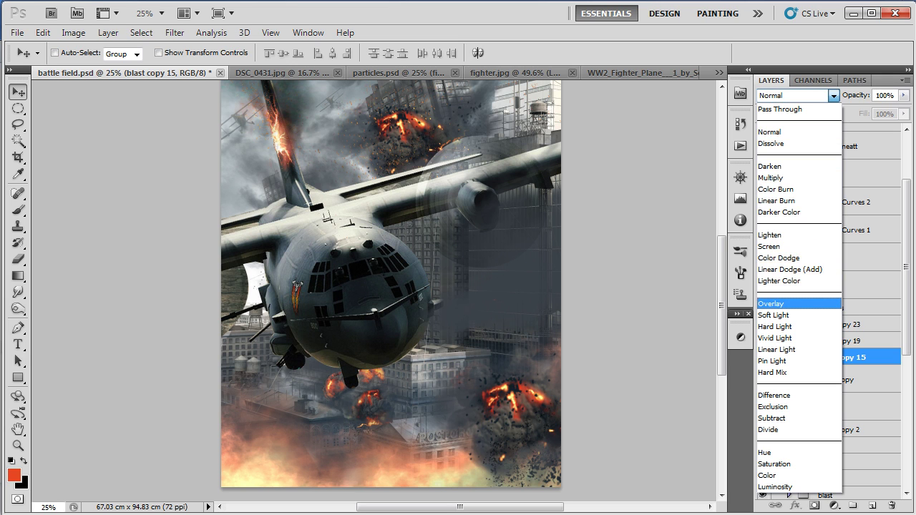
{"action": "left_click", "coordinate": [787, 292]}
Step: Show blast copy 19, blast copy 23 and the fire particles group, then select particles
{"action": "scroll", "coordinate": [390, 286], "scroll_direction": "down", "scroll_amount": 2}
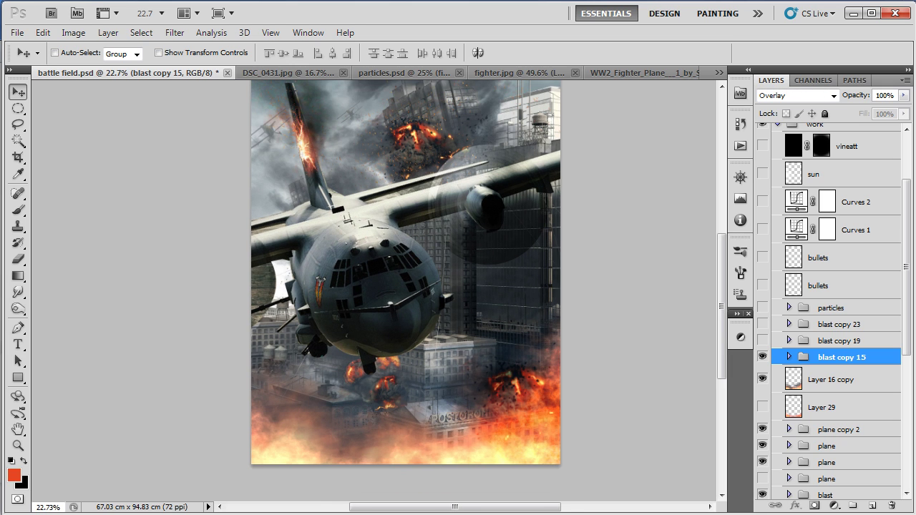
{"action": "left_click", "coordinate": [762, 341]}
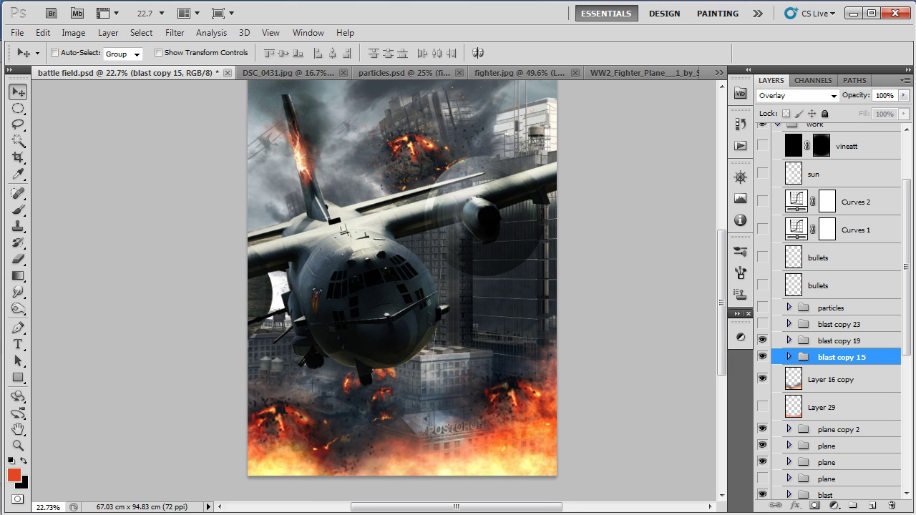
{"action": "left_click", "coordinate": [762, 324]}
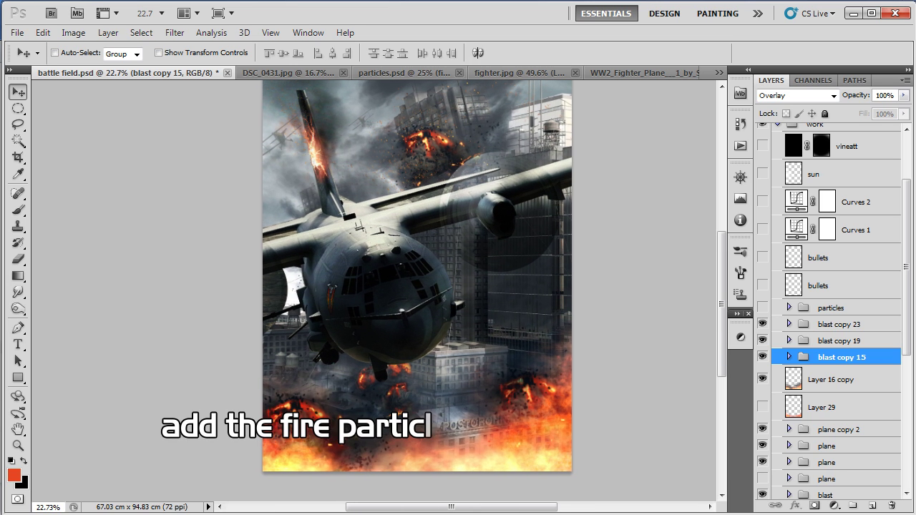
{"action": "left_click", "coordinate": [762, 308]}
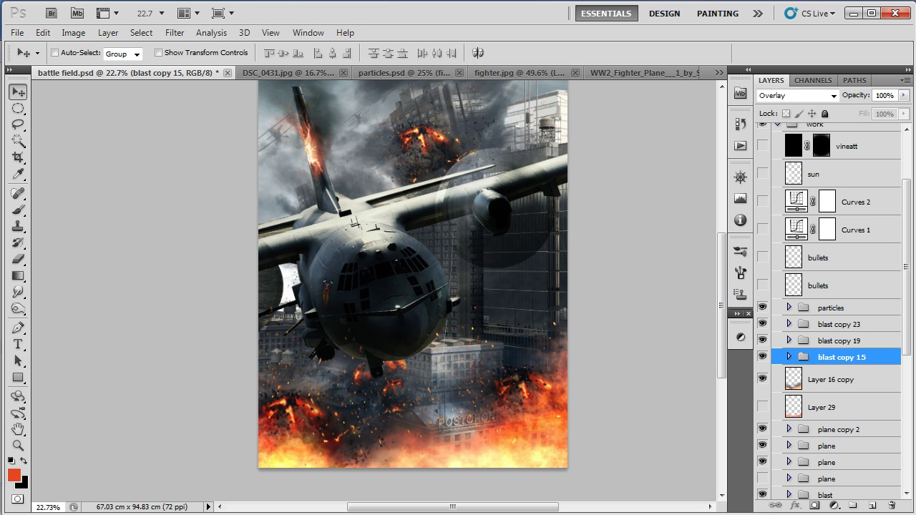
{"action": "left_click", "coordinate": [830, 308]}
Step: Paint a tracer streak with a small hard brush on a new layer and make two shifted copies
{"action": "left_click", "coordinate": [873, 506]}
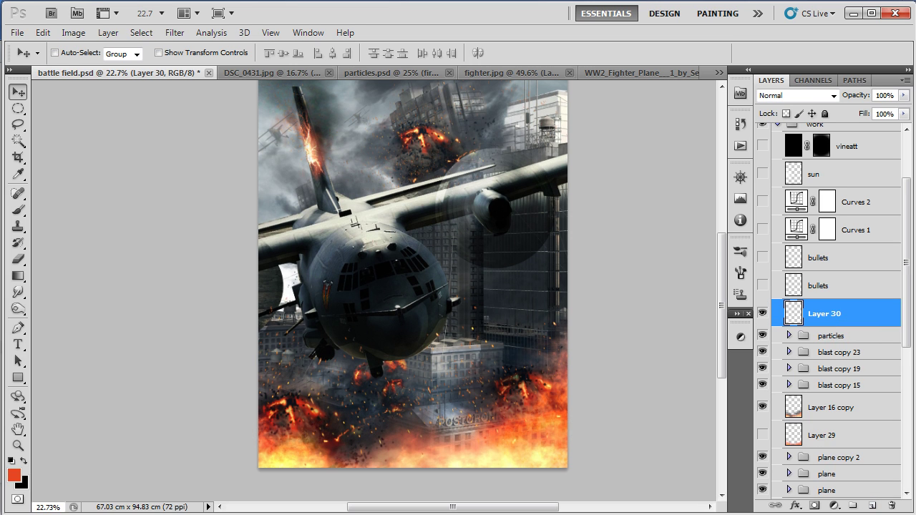
{"action": "key", "text": "b"}
{"action": "right_click", "coordinate": [469, 201]}
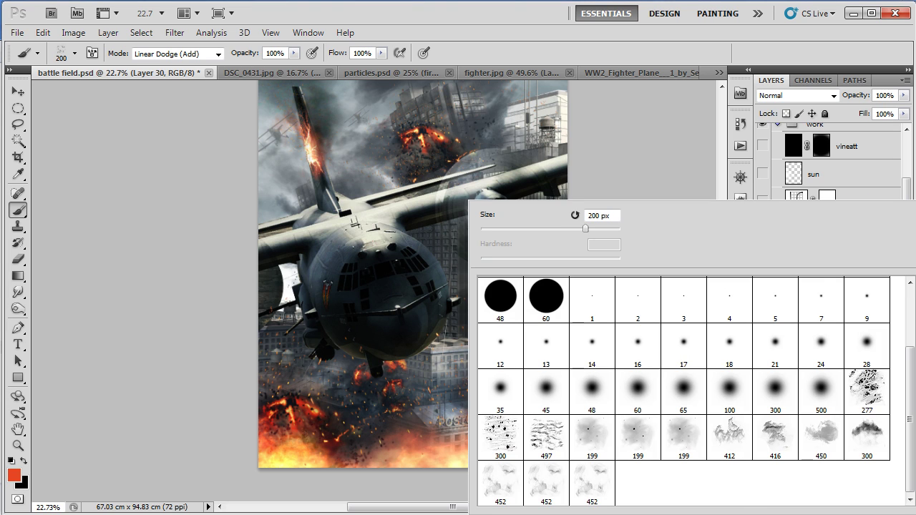
{"action": "left_click", "coordinate": [500, 295]}
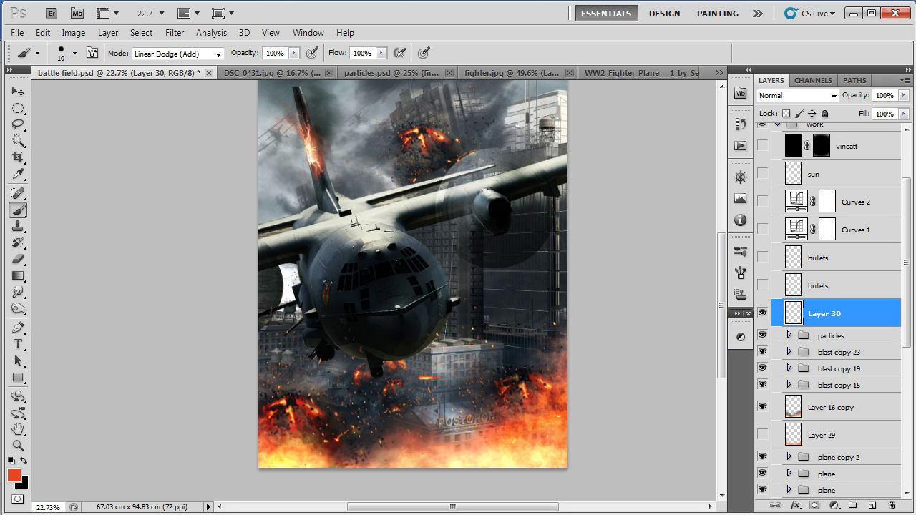
{"action": "key", "text": "ctrl+j"}
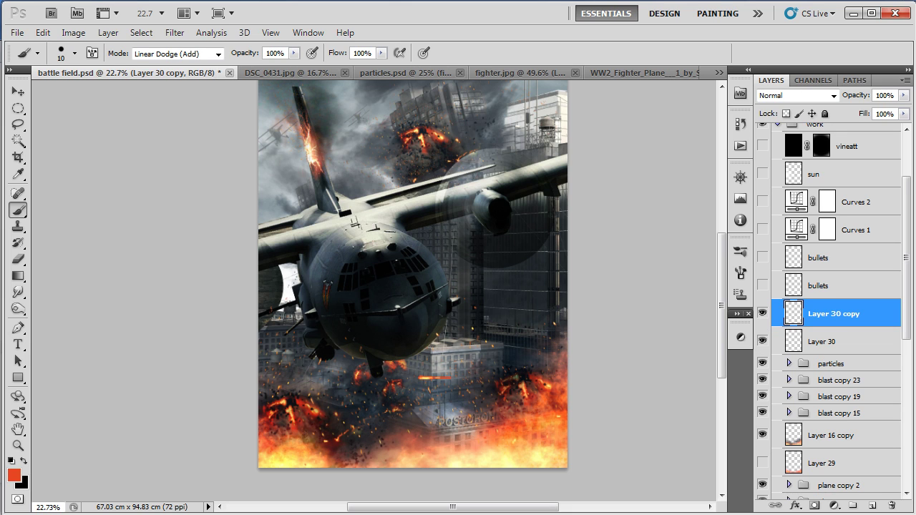
{"action": "key", "text": "v"}
{"action": "left_click_drag", "start_coordinate": [429, 377], "coordinate": [472, 378]}
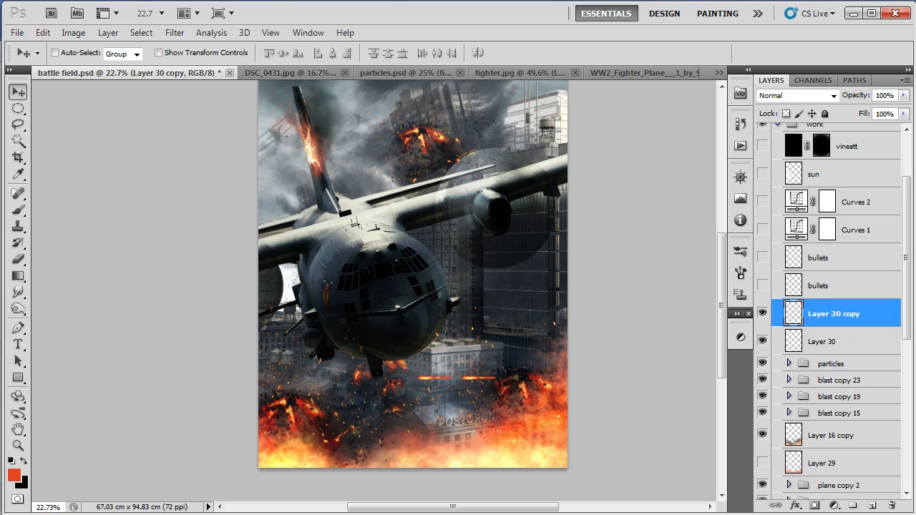
{"action": "key", "text": "ctrl+j"}
{"action": "left_click_drag", "start_coordinate": [476, 378], "coordinate": [380, 378]}
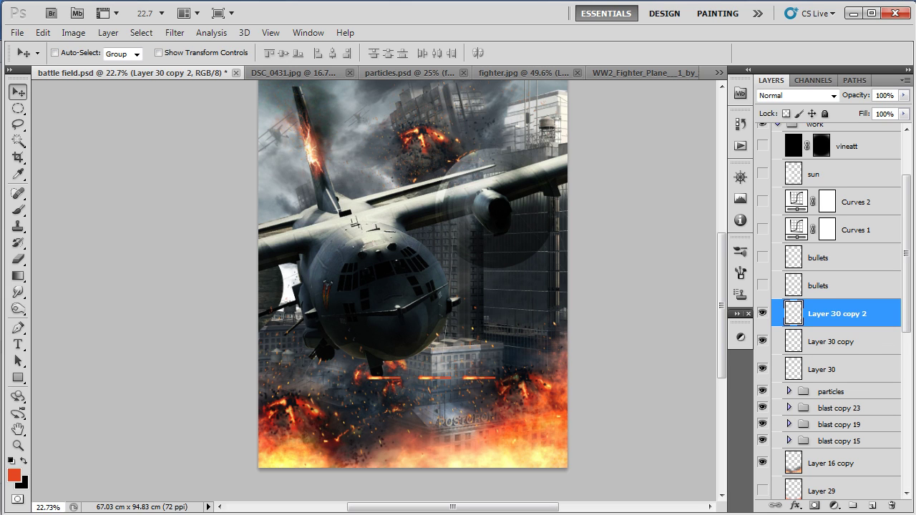
Step: Merge the three tracer streak layers into one, leaving it unstretched
{"action": "left_click", "coordinate": [823, 369], "text": "shift"}
{"action": "right_click", "coordinate": [849, 369]}
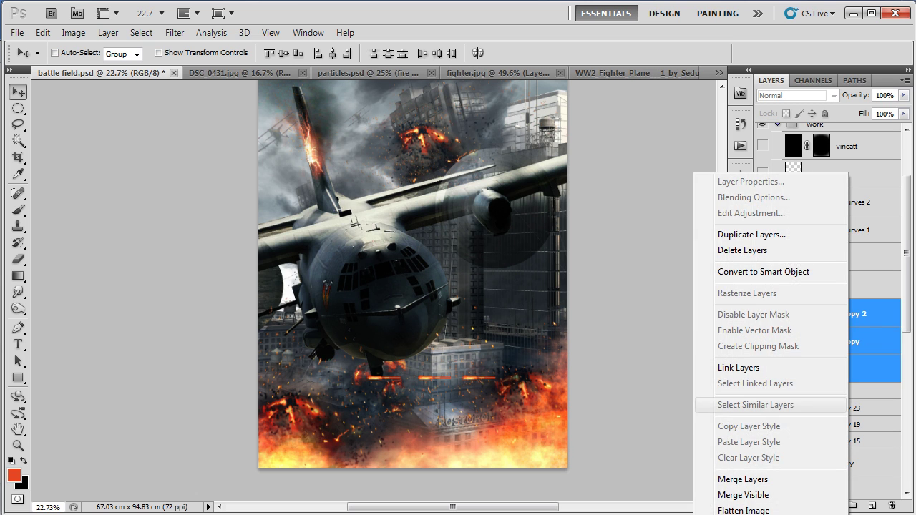
{"action": "left_click", "coordinate": [744, 480]}
{"action": "key", "text": "ctrl+t"}
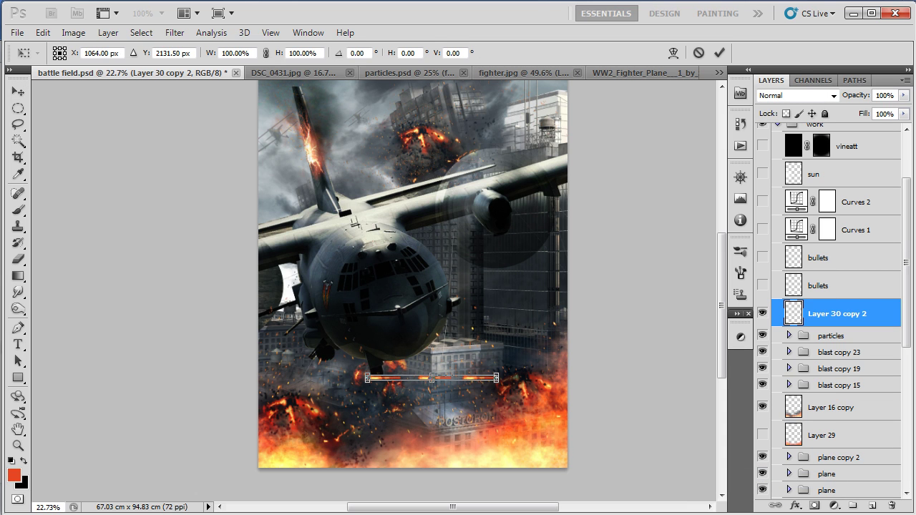
{"action": "left_click_drag", "start_coordinate": [431, 379], "coordinate": [432, 418]}
{"action": "key", "text": "ctrl+z"}
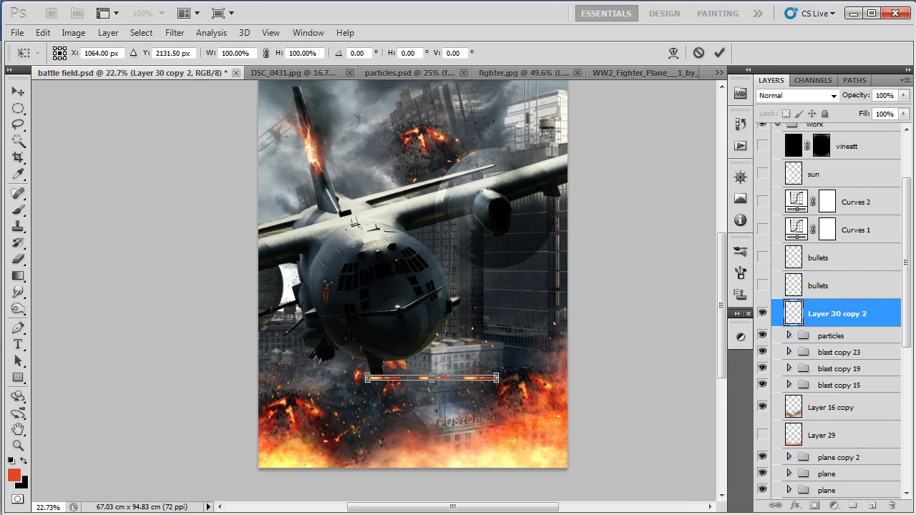
{"action": "key", "text": "Escape"}
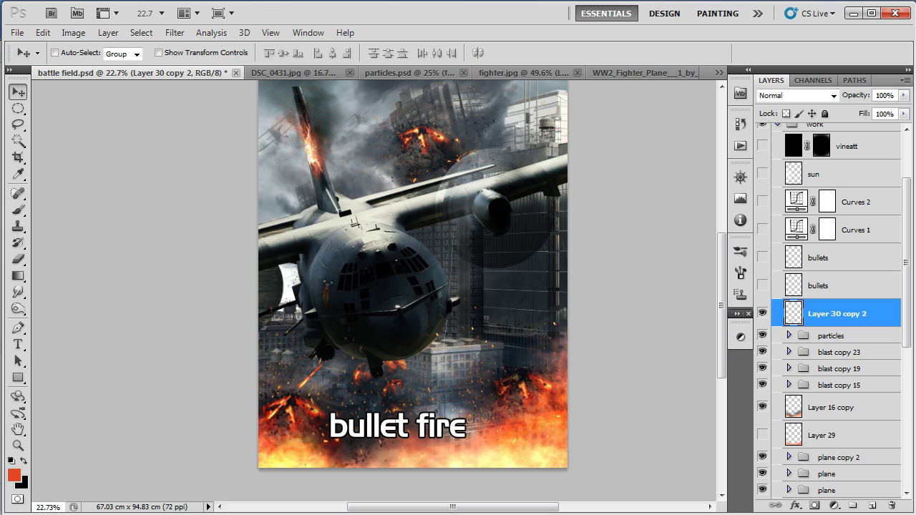
Step: Duplicate the merged tracer, flip it horizontally, and rotate it diagonally toward the plane
{"action": "key", "text": "ctrl+j"}
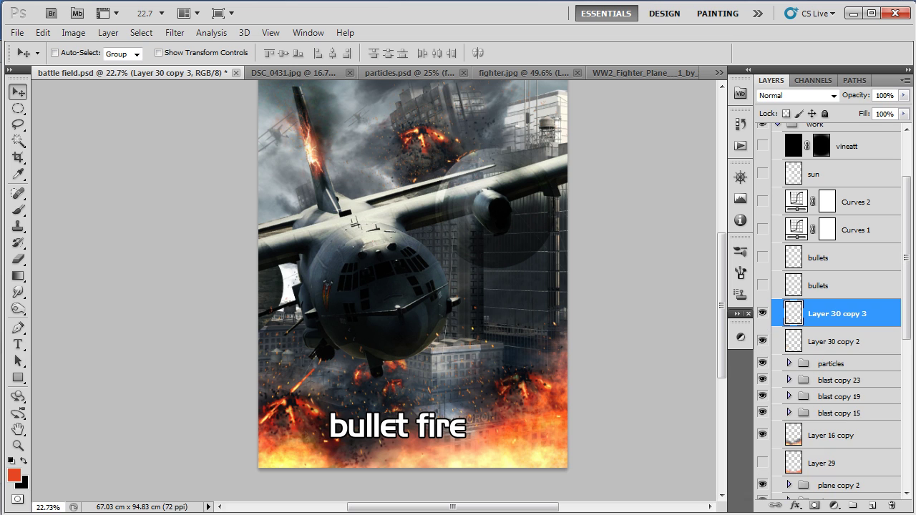
{"action": "key", "text": "ctrl+t"}
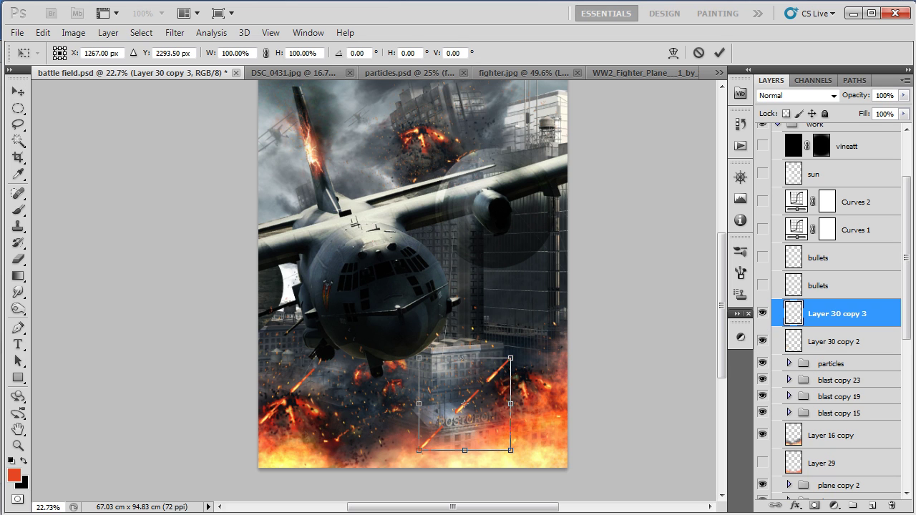
{"action": "right_click", "coordinate": [491, 156]}
{"action": "left_click", "coordinate": [544, 351]}
{"action": "left_click_drag", "start_coordinate": [465, 403], "coordinate": [494, 372]}
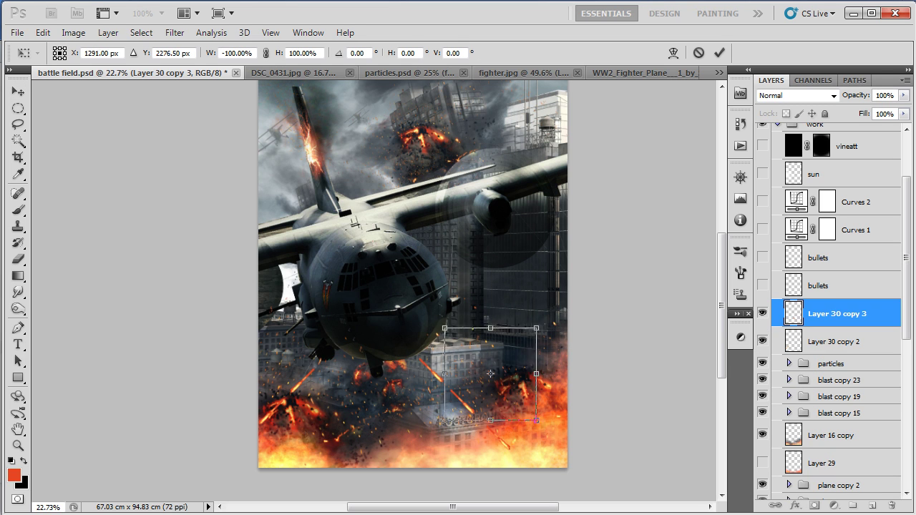
{"action": "left_click_drag", "start_coordinate": [551, 336], "coordinate": [559, 301]}
{"action": "key", "text": "Return"}
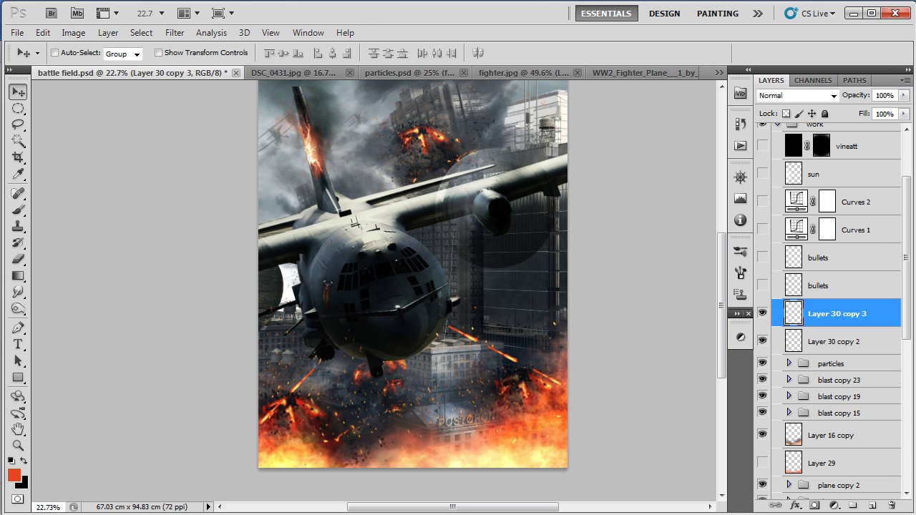
Step: Hide Layer 30 copies 2 and 3 and show both bullets layers
{"action": "left_click", "coordinate": [762, 341]}
{"action": "left_click", "coordinate": [762, 314]}
{"action": "left_click", "coordinate": [762, 285]}
{"action": "left_click", "coordinate": [762, 258]}
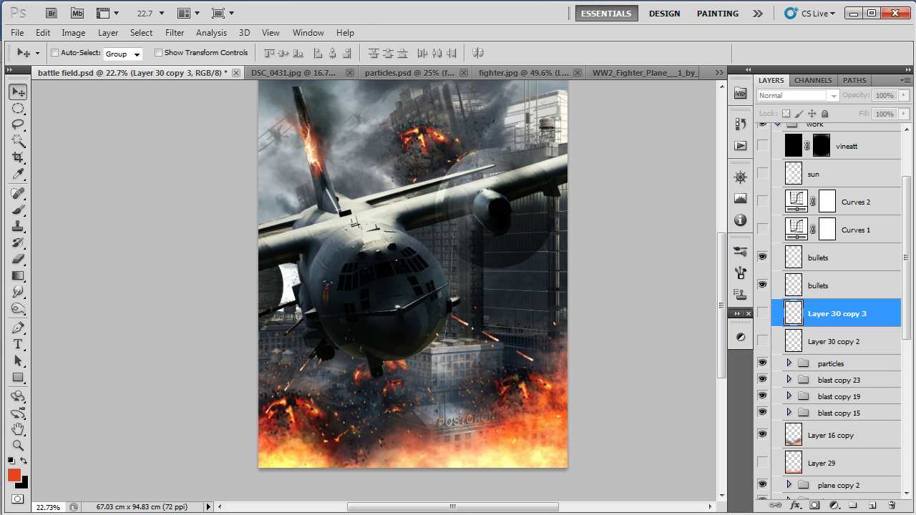
{"action": "scroll", "coordinate": [414, 279], "scroll_direction": "up", "scroll_amount": 1}
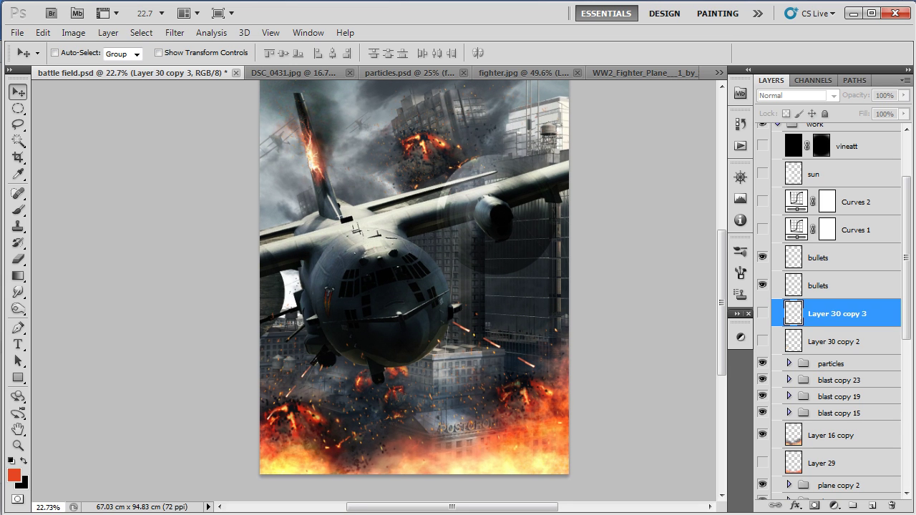
Step: Add a Curves adjustment and work through Curves 1's Red, Green and Blue channel curves
{"action": "scroll", "coordinate": [834, 311], "scroll_direction": "up", "scroll_amount": 1}
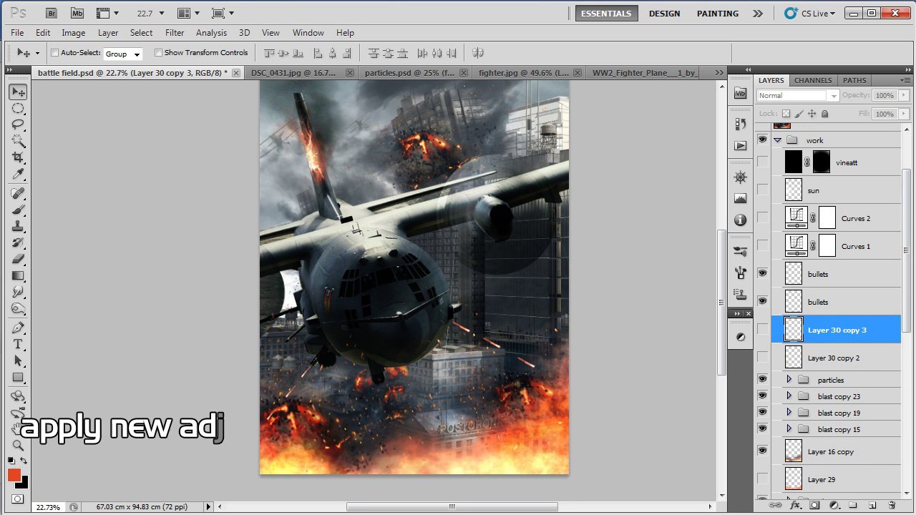
{"action": "scroll", "coordinate": [414, 286], "scroll_direction": "up", "scroll_amount": 3}
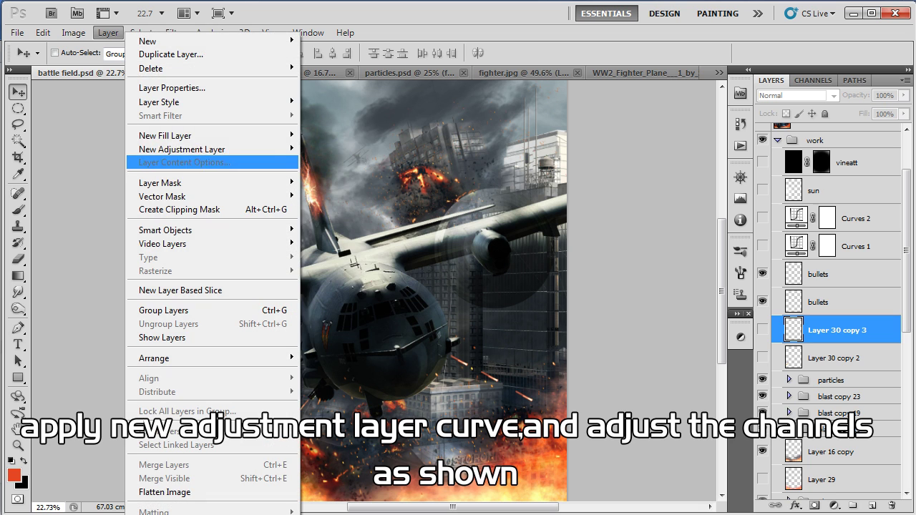
{"action": "left_click", "coordinate": [336, 176]}
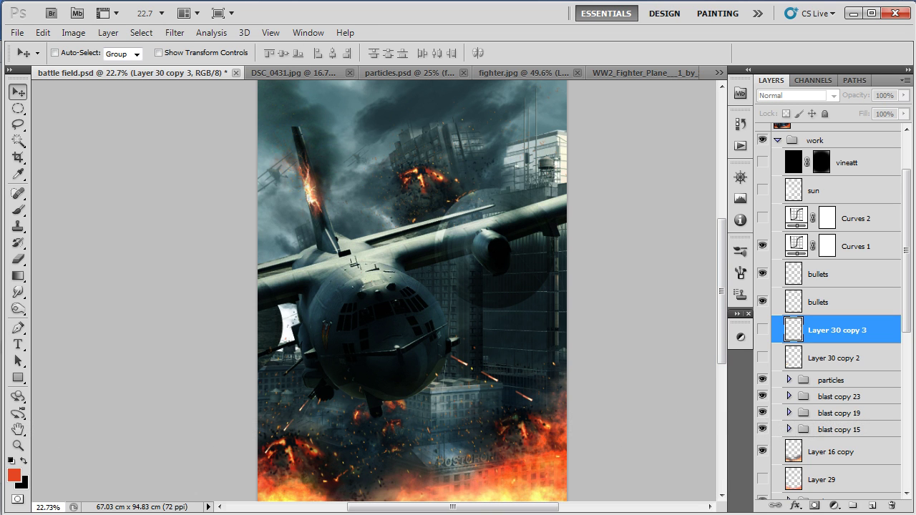
{"action": "left_click", "coordinate": [796, 245]}
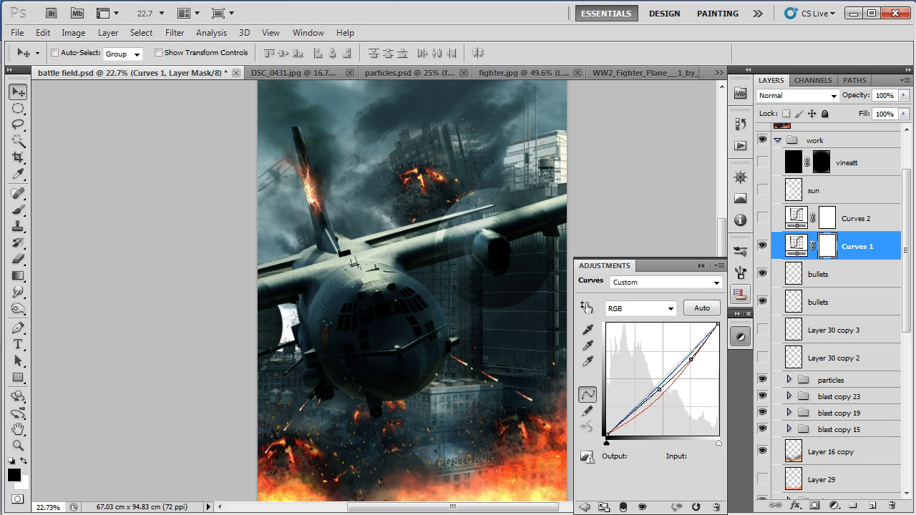
{"action": "left_click", "coordinate": [670, 309]}
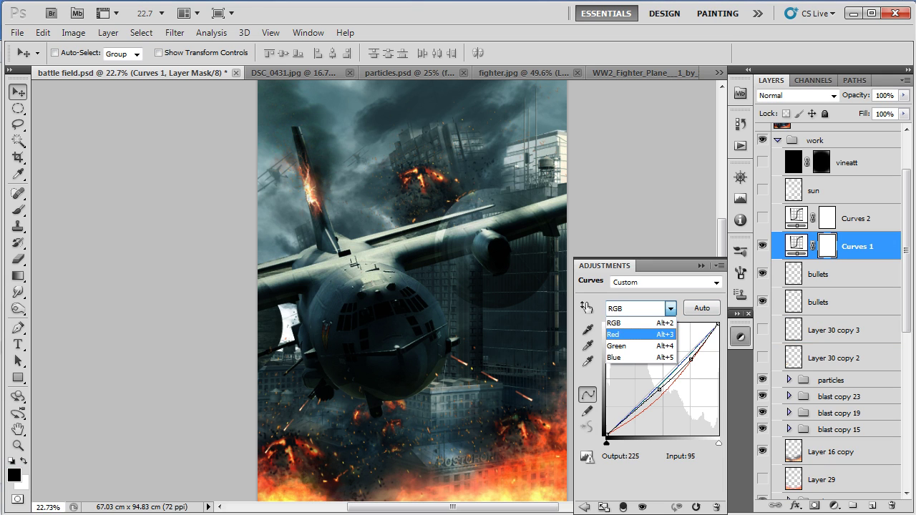
{"action": "left_click", "coordinate": [614, 334]}
{"action": "left_click", "coordinate": [670, 309]}
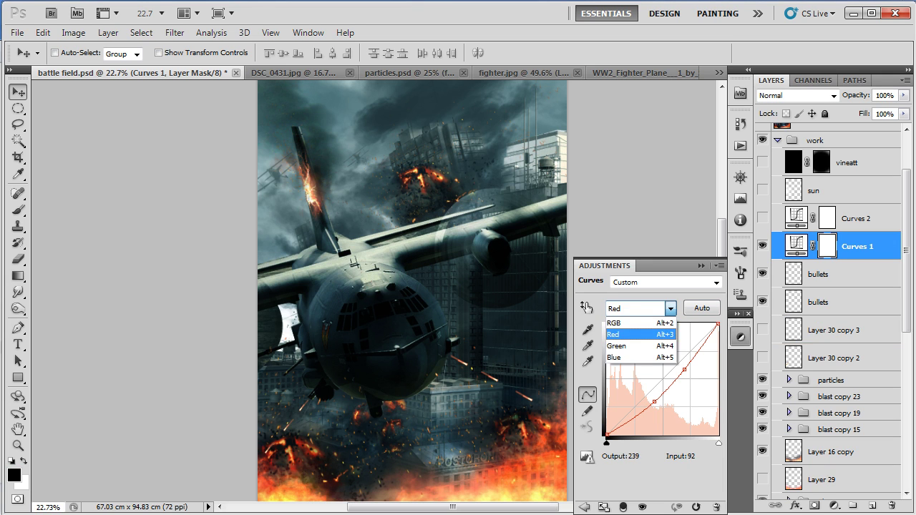
{"action": "left_click", "coordinate": [621, 345]}
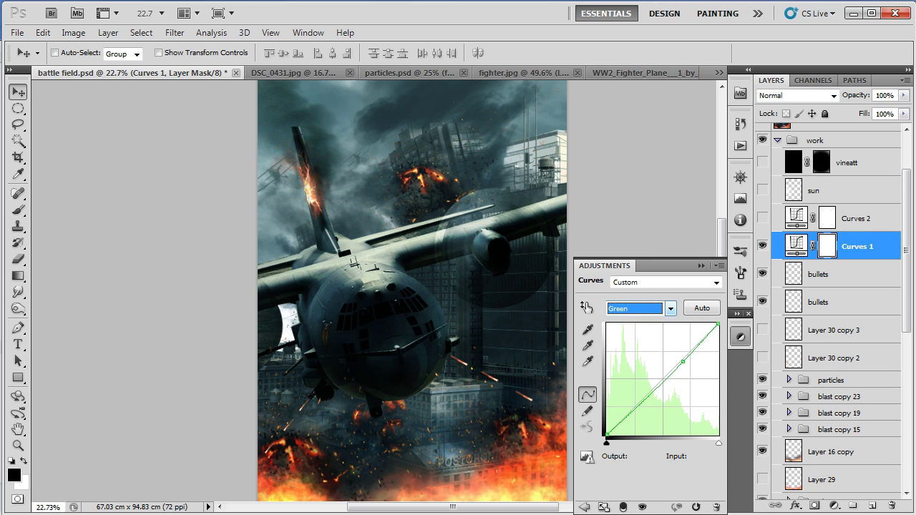
{"action": "left_click", "coordinate": [670, 308]}
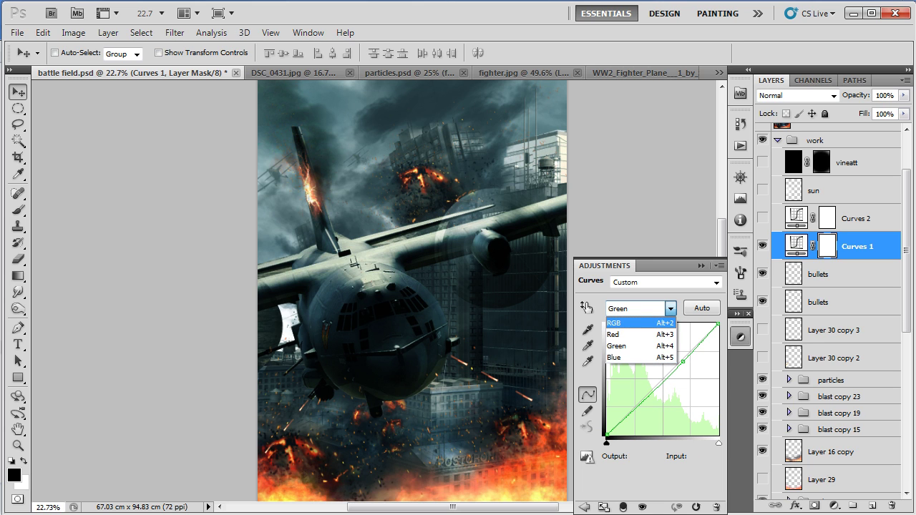
{"action": "left_click", "coordinate": [614, 357]}
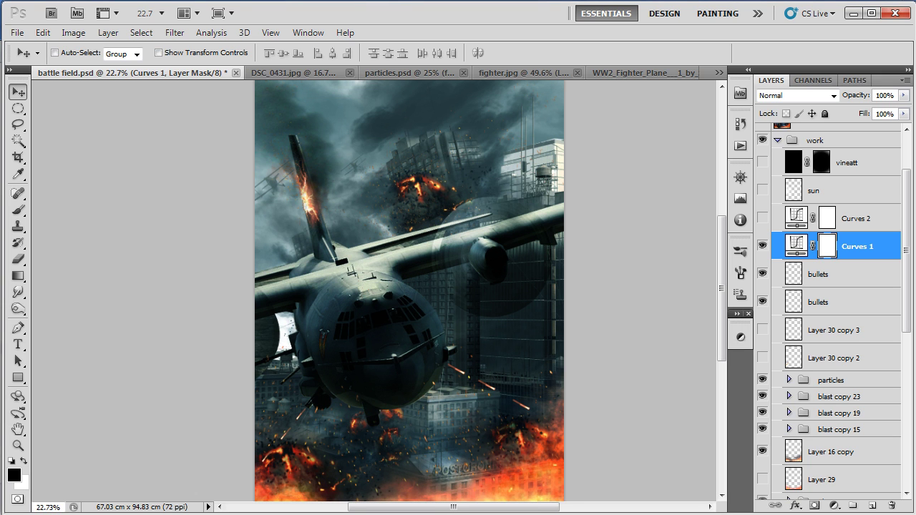
{"action": "key", "text": "ctrl+plus"}
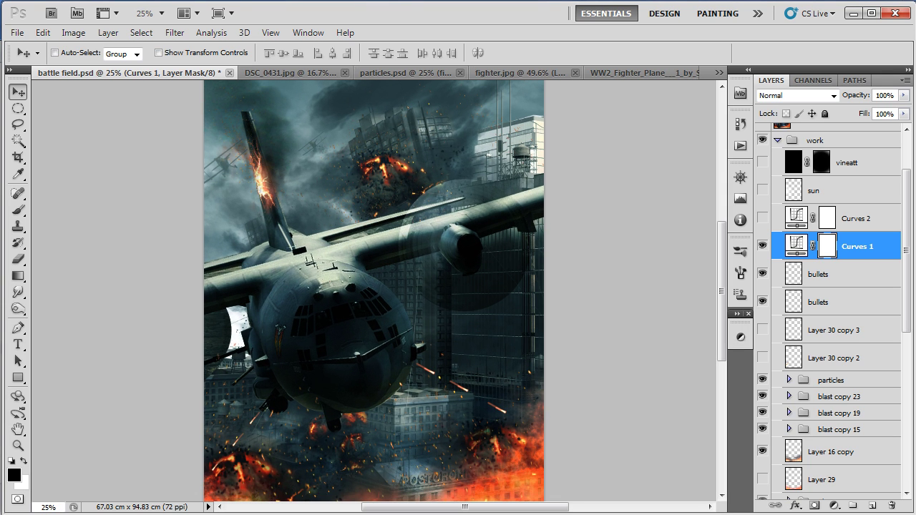
Step: Adjust Curves 2's Red, Green and Blue channels, close Adjustments, and select the sun layer
{"action": "double_click", "coordinate": [796, 217]}
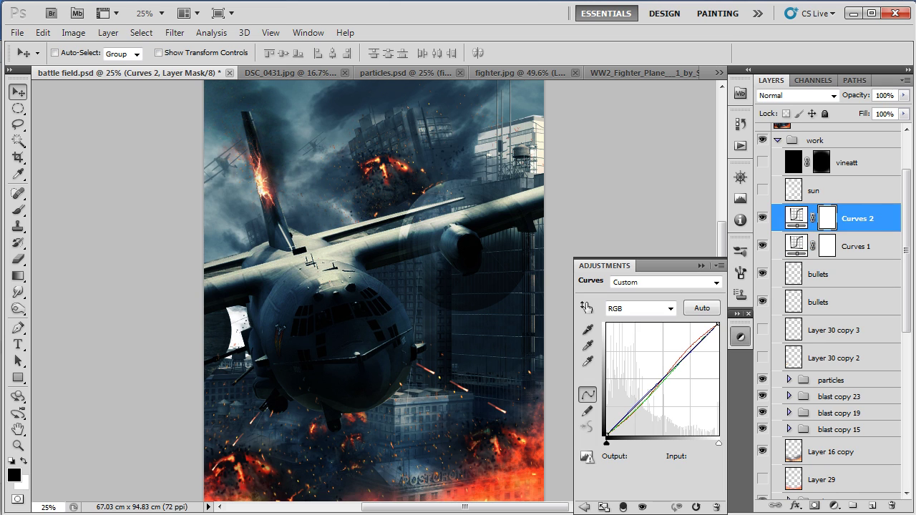
{"action": "left_click", "coordinate": [641, 308]}
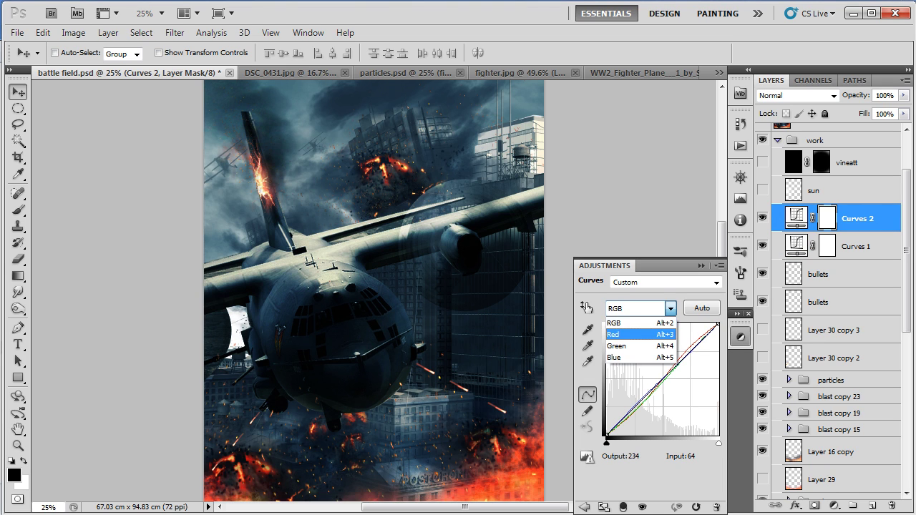
{"action": "left_click", "coordinate": [623, 329]}
{"action": "left_click", "coordinate": [640, 308]}
{"action": "left_click", "coordinate": [622, 345]}
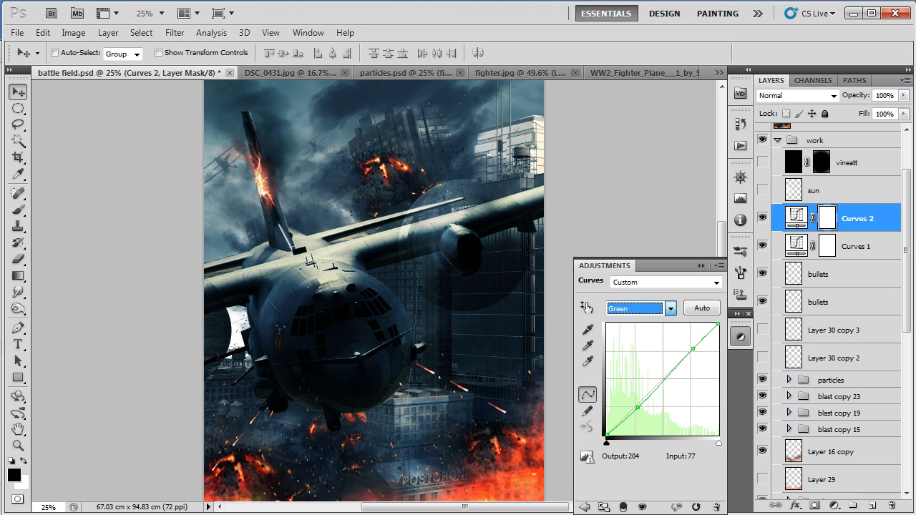
{"action": "left_click", "coordinate": [640, 309]}
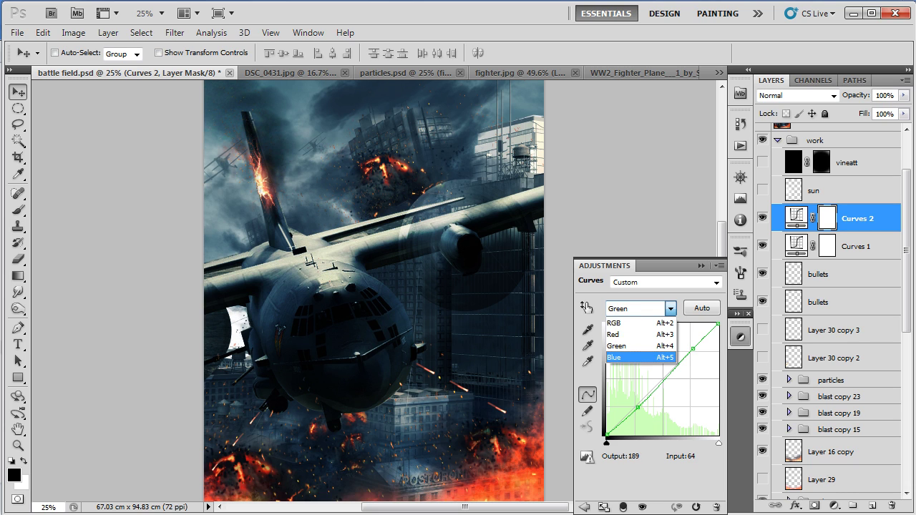
{"action": "left_click", "coordinate": [623, 362]}
{"action": "left_click", "coordinate": [701, 266]}
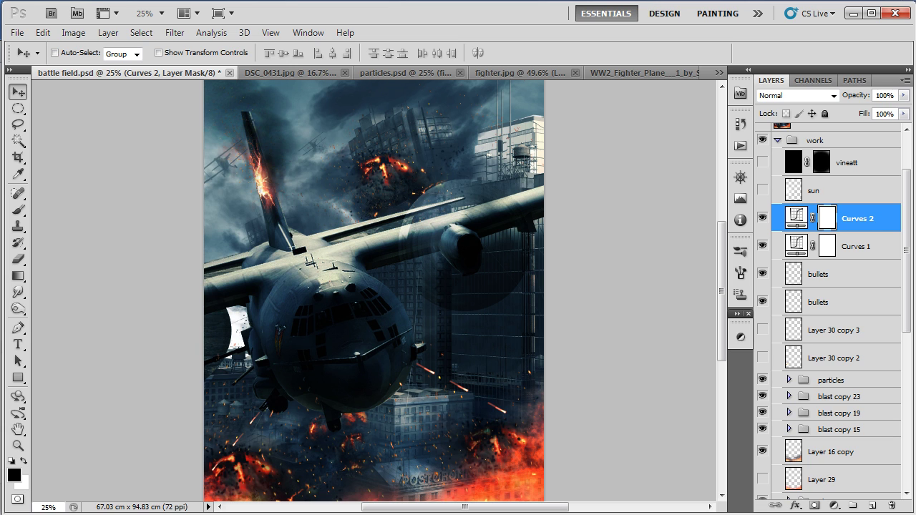
{"action": "left_click", "coordinate": [813, 190]}
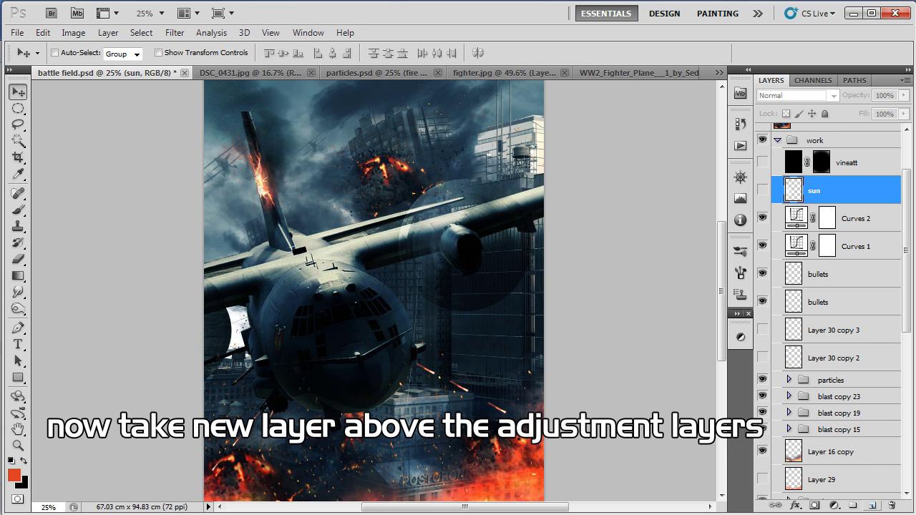
Step: On a new layer below sun, paint a white glow with an 800 px soft brush left of the plane
{"action": "left_click", "coordinate": [872, 505]}
{"action": "left_click_drag", "start_coordinate": [823, 190], "coordinate": [823, 233]}
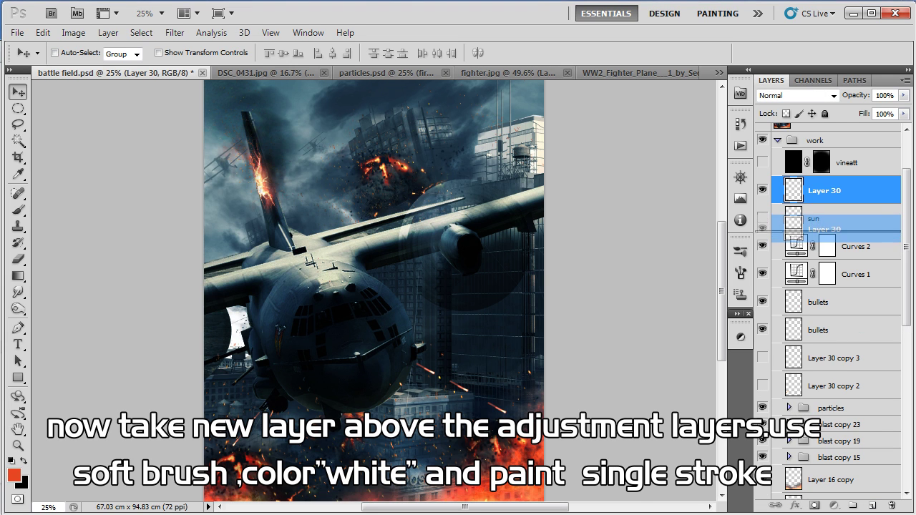
{"action": "key", "text": "d"}
{"action": "key", "text": "x"}
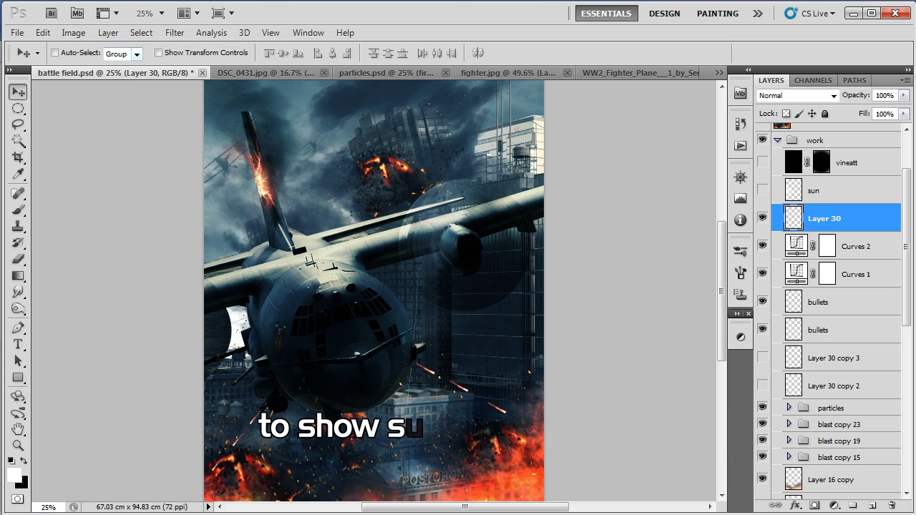
{"action": "key", "text": "b"}
{"action": "right_click", "coordinate": [368, 199]}
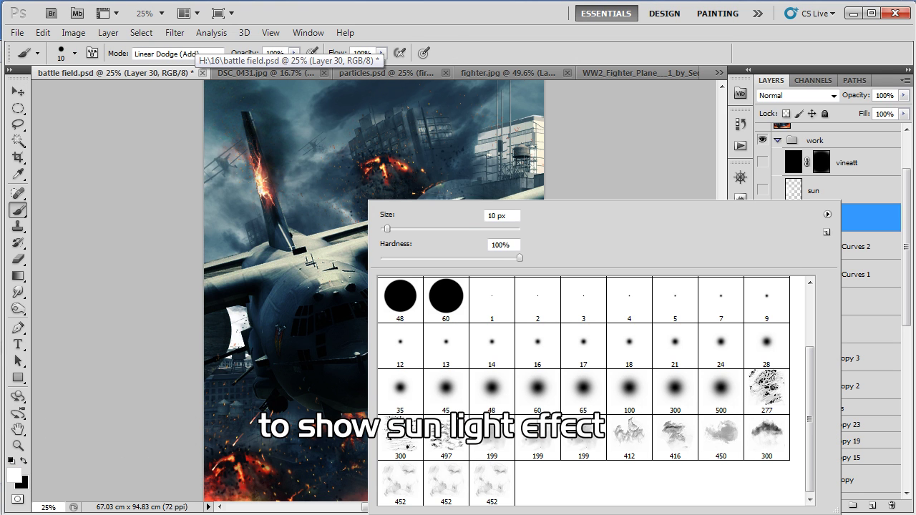
{"action": "left_click", "coordinate": [720, 390]}
{"action": "key", "text": "Return"}
{"action": "left_click", "coordinate": [177, 54]}
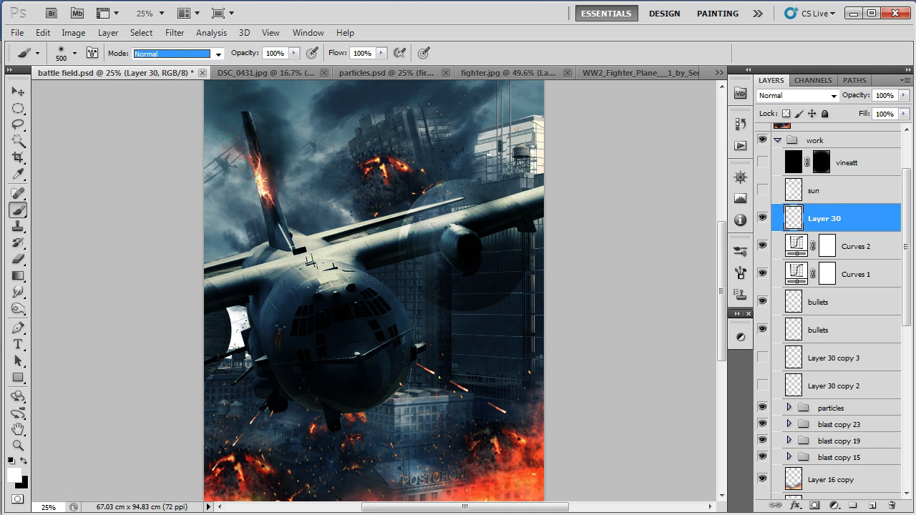
{"action": "key", "text": "bracketright"}
{"action": "key", "text": "bracketright"}
{"action": "key", "text": "bracketright"}
{"action": "left_click", "coordinate": [236, 324]}
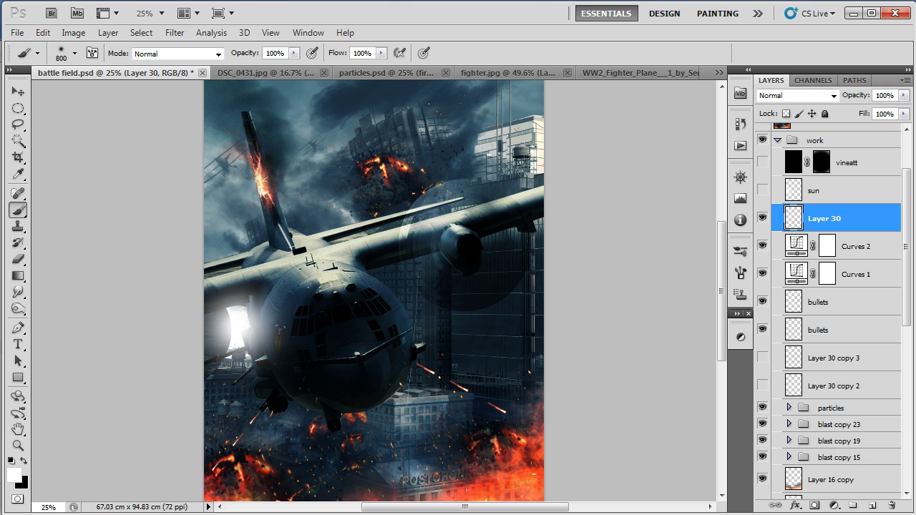
{"action": "left_click", "coordinate": [233, 315]}
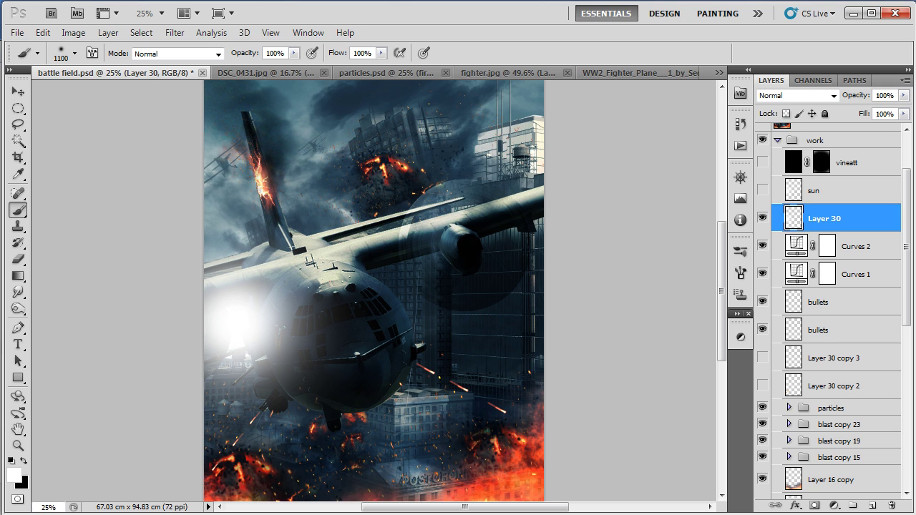
Step: Hide Layer 30's glow and show the sun and vineatt vignette layers
{"action": "left_click", "coordinate": [762, 217]}
{"action": "left_click", "coordinate": [762, 190]}
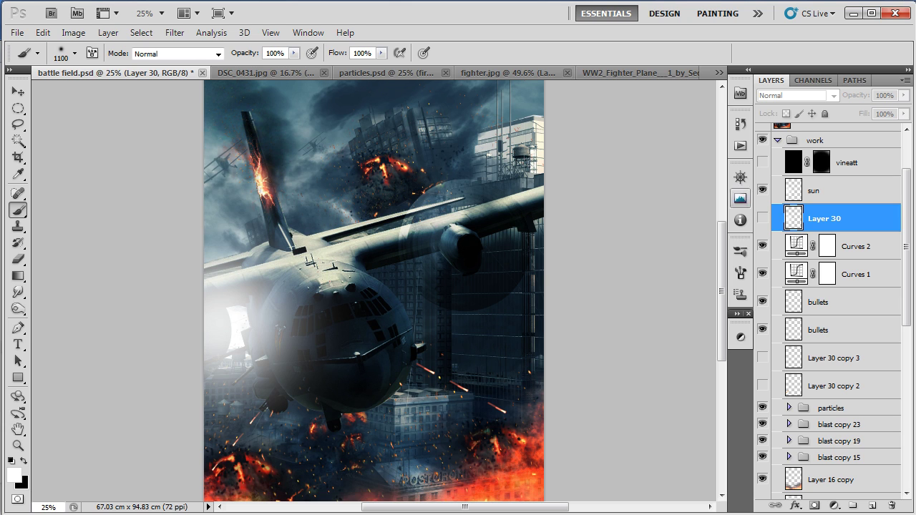
{"action": "key", "text": "v"}
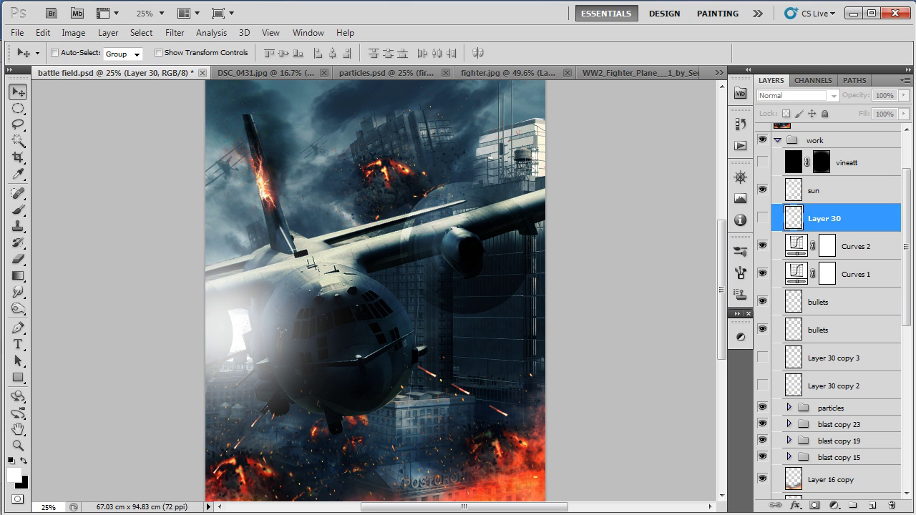
{"action": "left_click", "coordinate": [762, 162]}
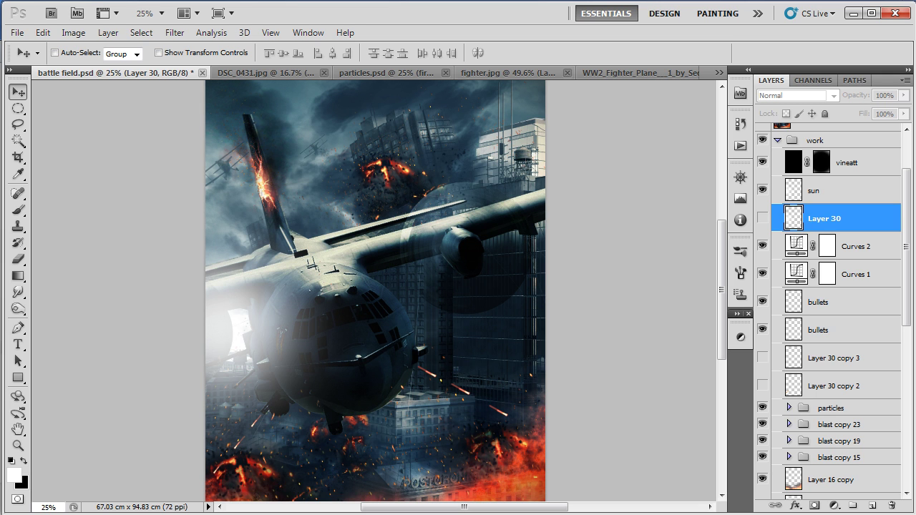
{"action": "key", "text": "ctrl+0"}
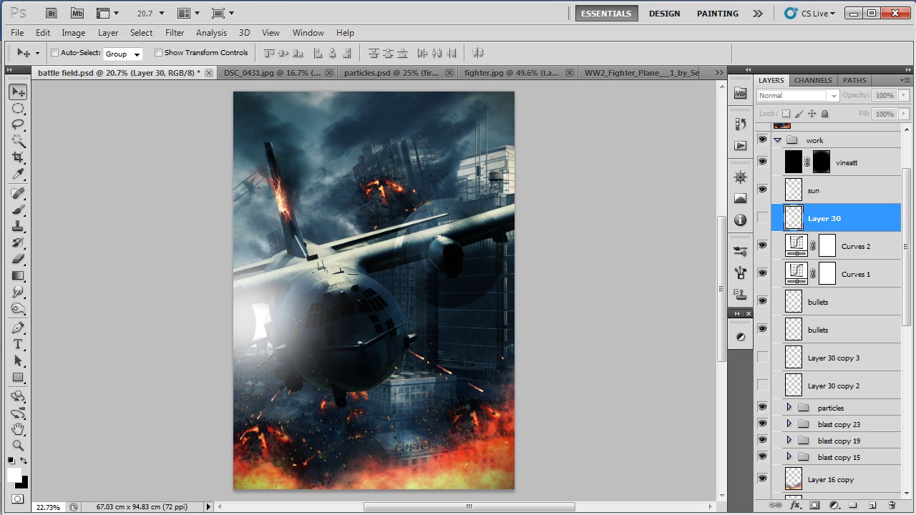
Step: Collapse the work group and stamp all visible layers into a merged Layer 31
{"action": "key", "text": "ctrl+plus"}
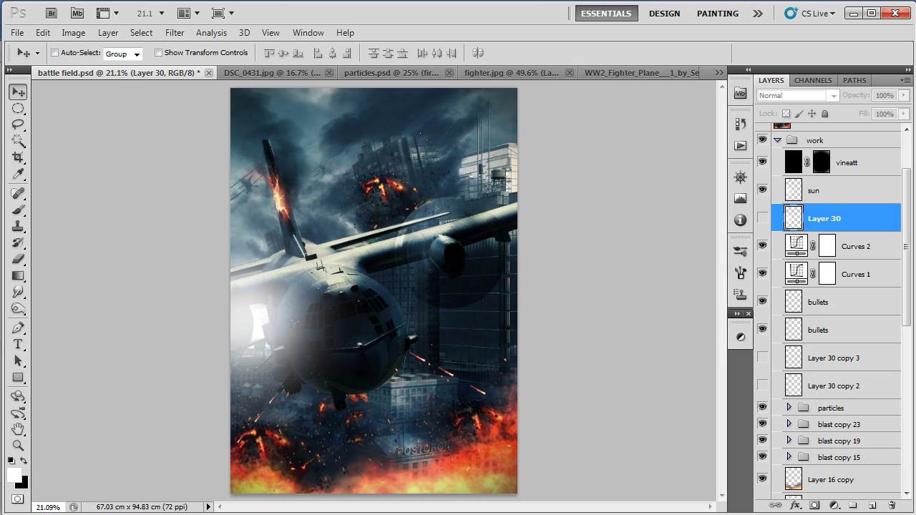
{"action": "scroll", "coordinate": [830, 311], "scroll_direction": "up", "scroll_amount": 1}
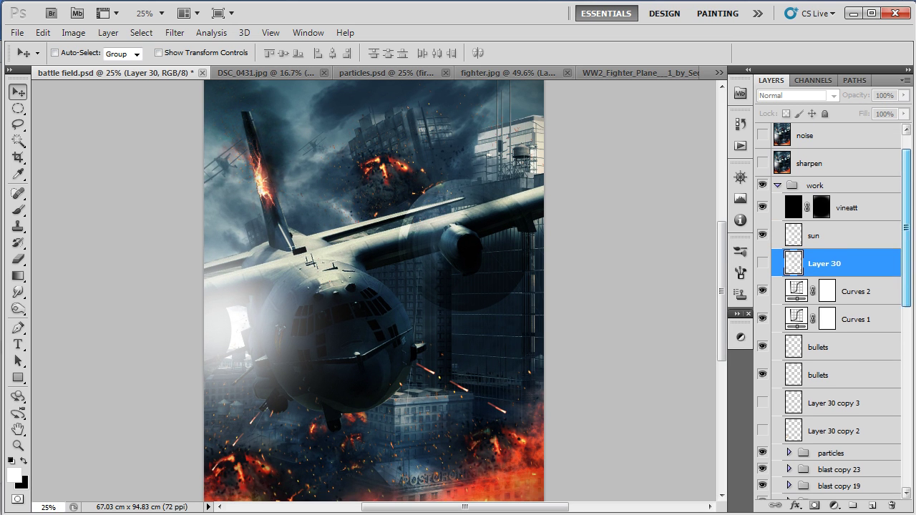
{"action": "scroll", "coordinate": [830, 311], "scroll_direction": "up", "scroll_amount": 2}
{"action": "left_click", "coordinate": [777, 210]}
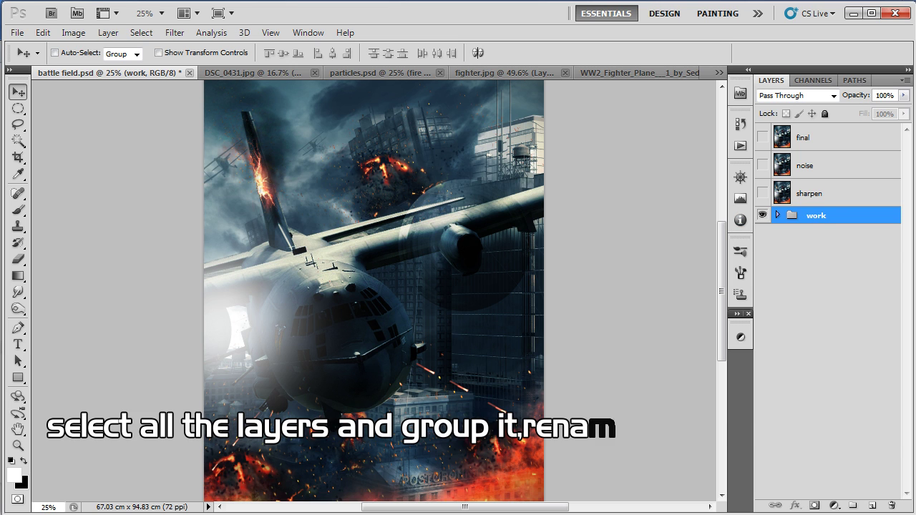
{"action": "left_click", "coordinate": [777, 215]}
{"action": "left_click", "coordinate": [777, 214]}
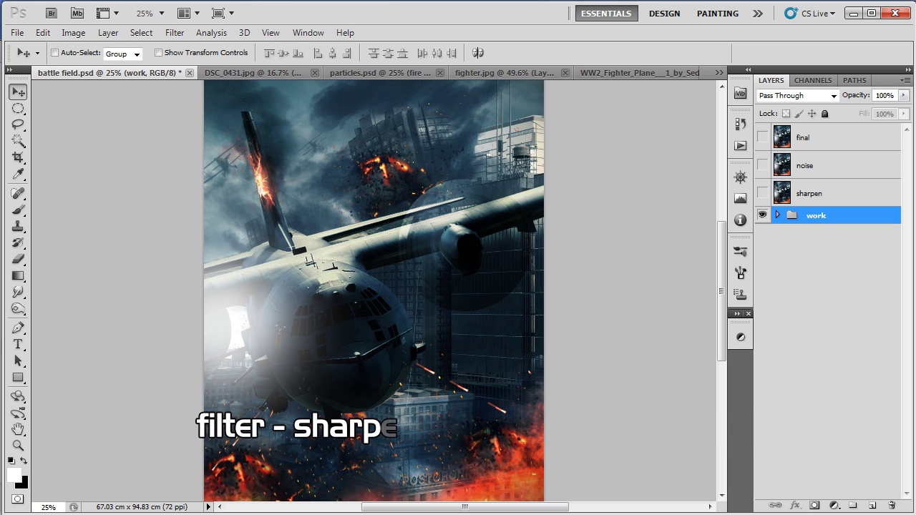
{"action": "key", "text": "ctrl+shift+alt+e"}
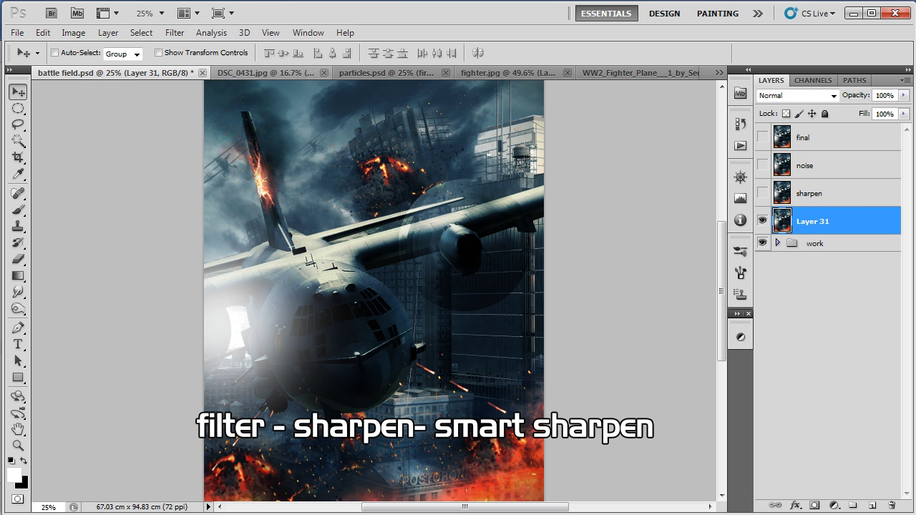
Step: Apply Smart Sharpen at about 112% amount to the merged Layer 31
{"action": "left_click", "coordinate": [175, 33]}
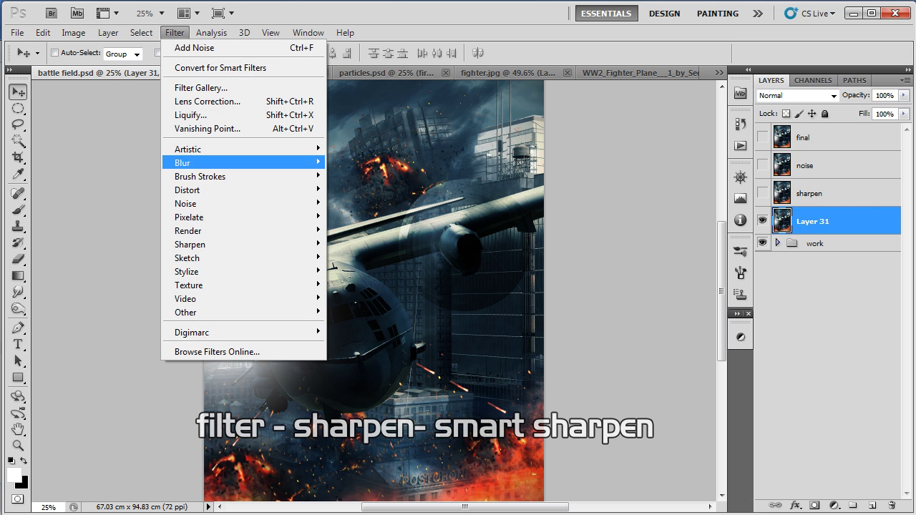
{"action": "left_click", "coordinate": [367, 284]}
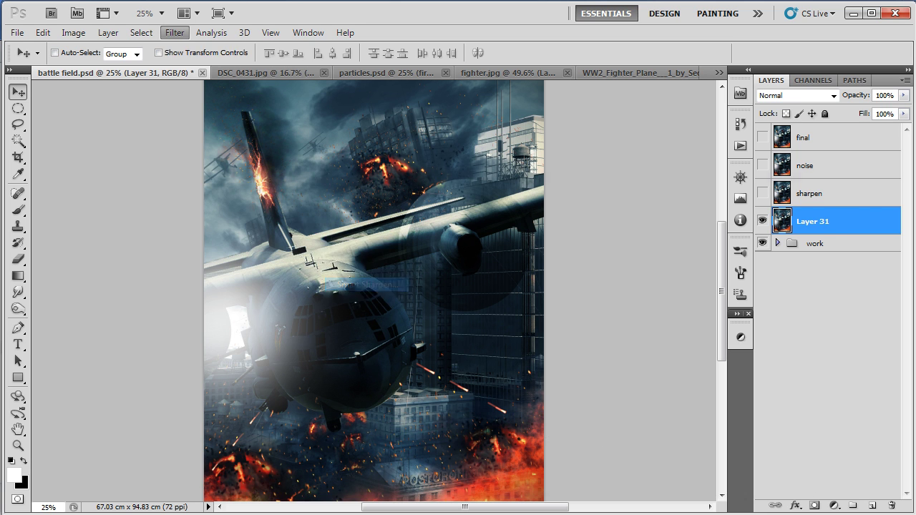
{"action": "mouse_move", "coordinate": [429, 174]}
{"action": "left_mouse_down"}
{"action": "mouse_move", "coordinate": [639, 150]}
{"action": "mouse_move", "coordinate": [562, 136]}
{"action": "left_mouse_up"}
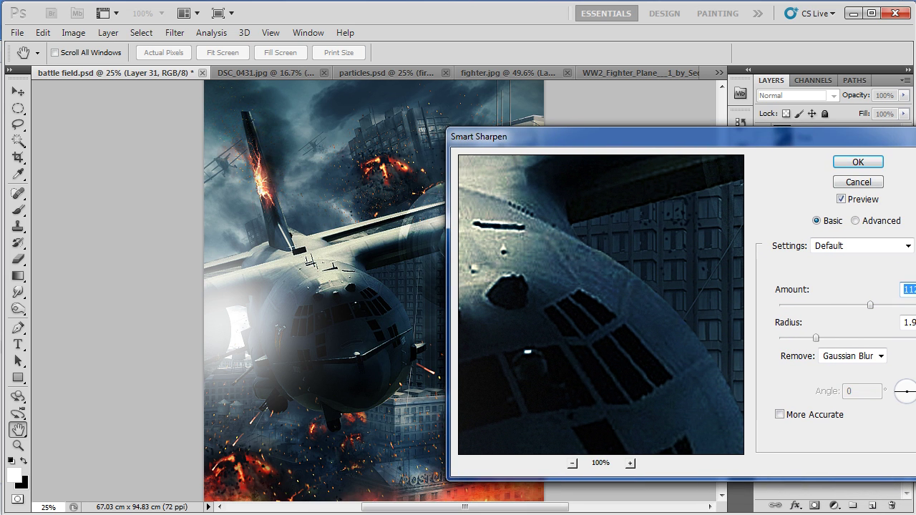
{"action": "key", "text": "Return"}
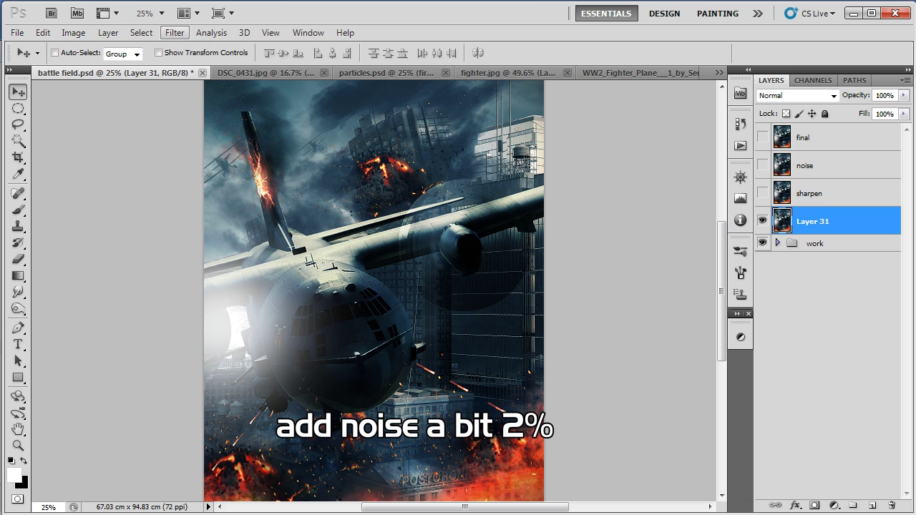
Step: Apply a 3% Uniform Add Noise filter to merged Layer 31
{"action": "left_click", "coordinate": [174, 32]}
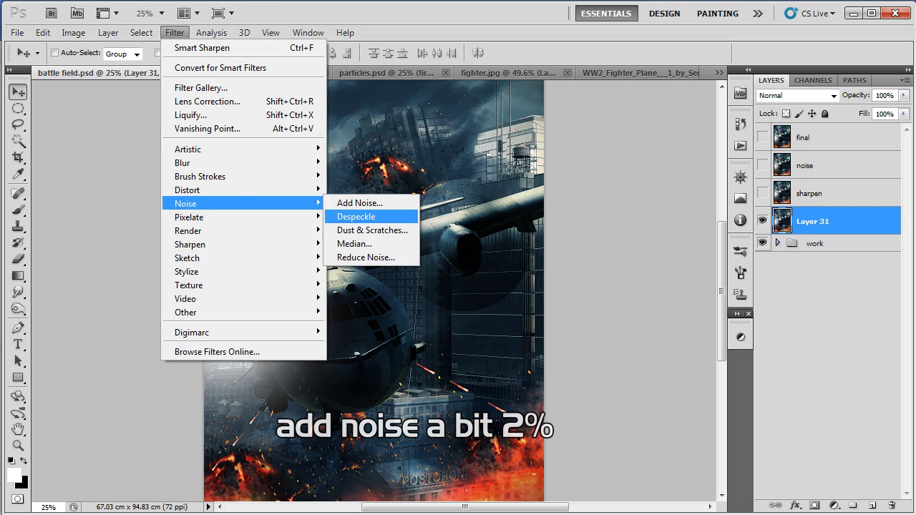
{"action": "left_click", "coordinate": [365, 202]}
{"action": "left_click", "coordinate": [845, 142]}
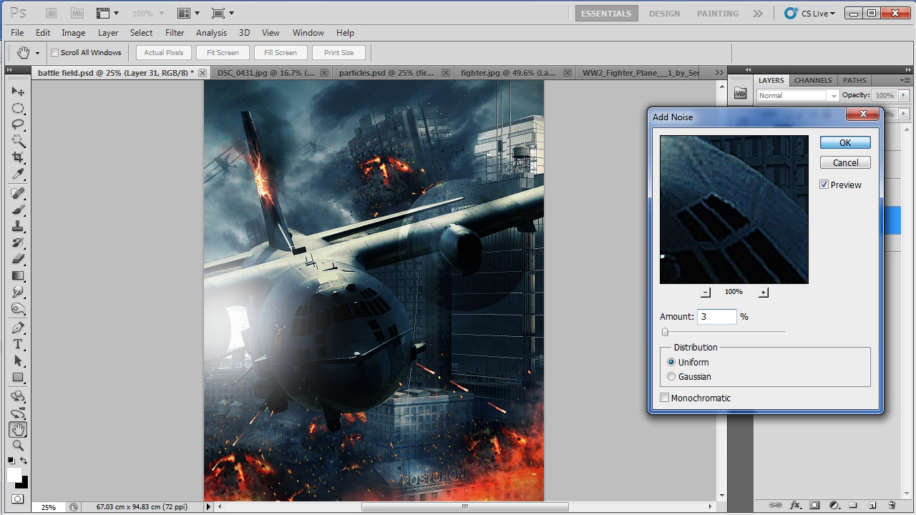
{"action": "key", "text": "v"}
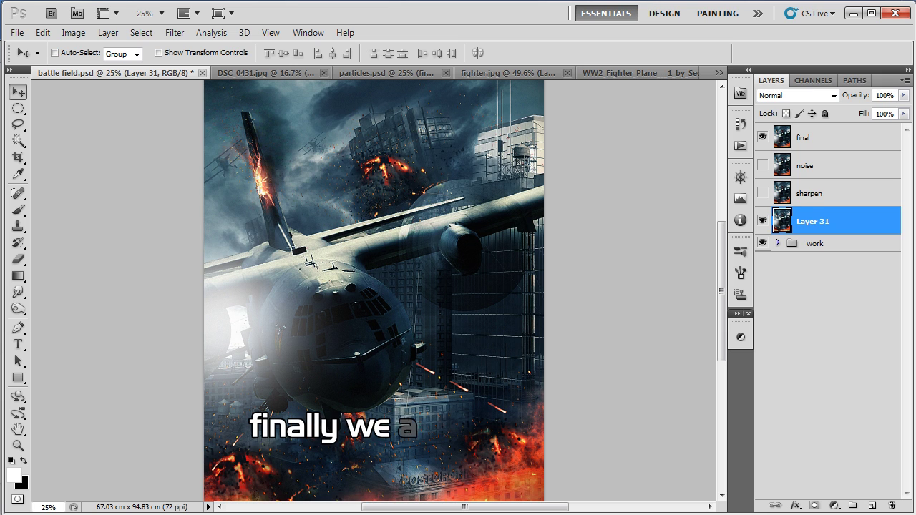